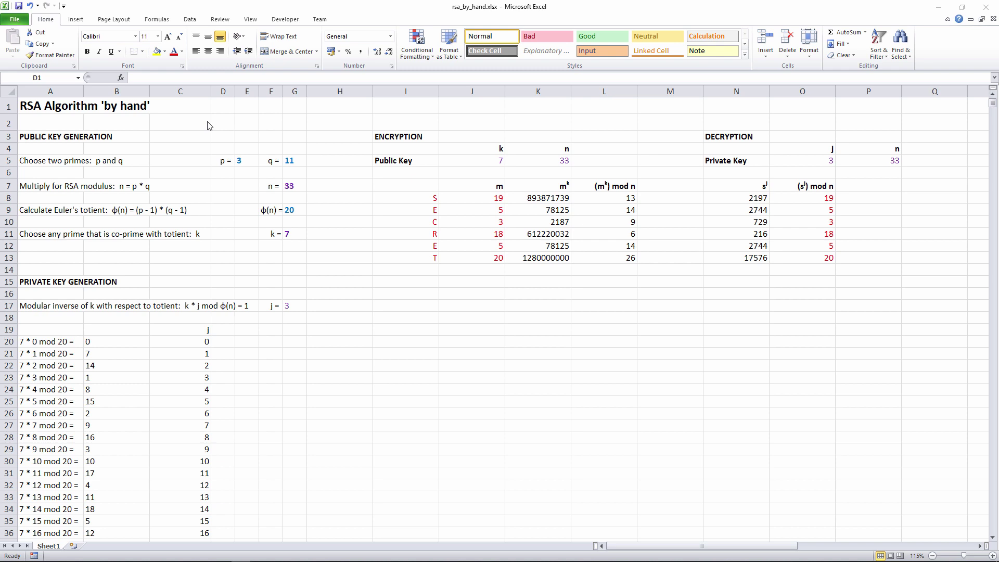
Review the chosen primes p and q and the formula computing n from them.
click(56, 161)
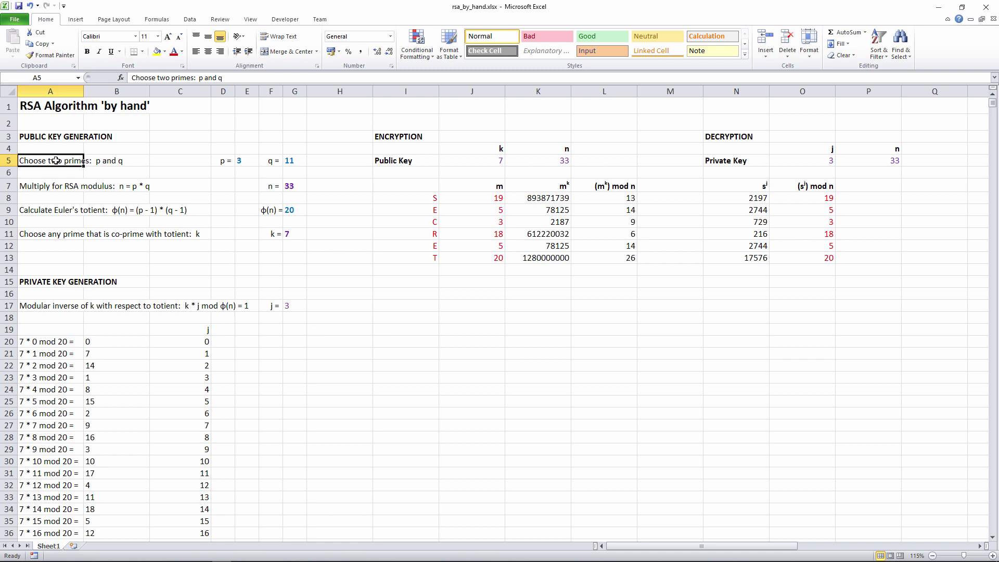
click(247, 163)
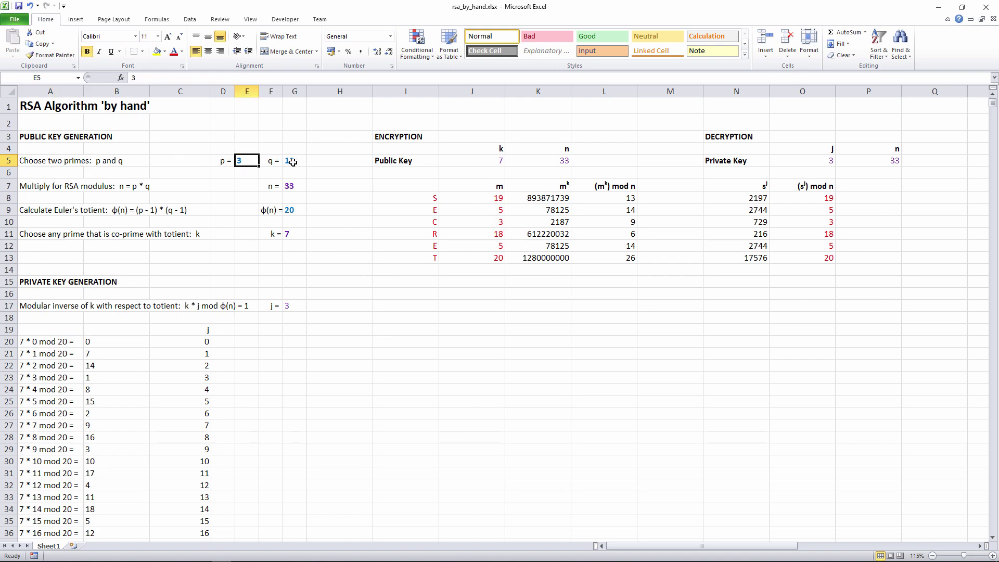
click(297, 162)
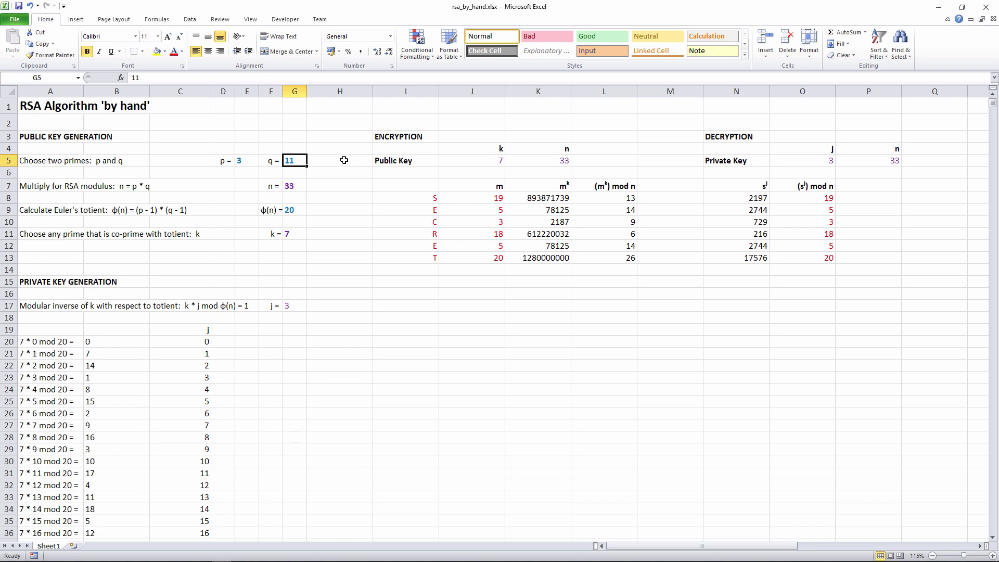
click(32, 188)
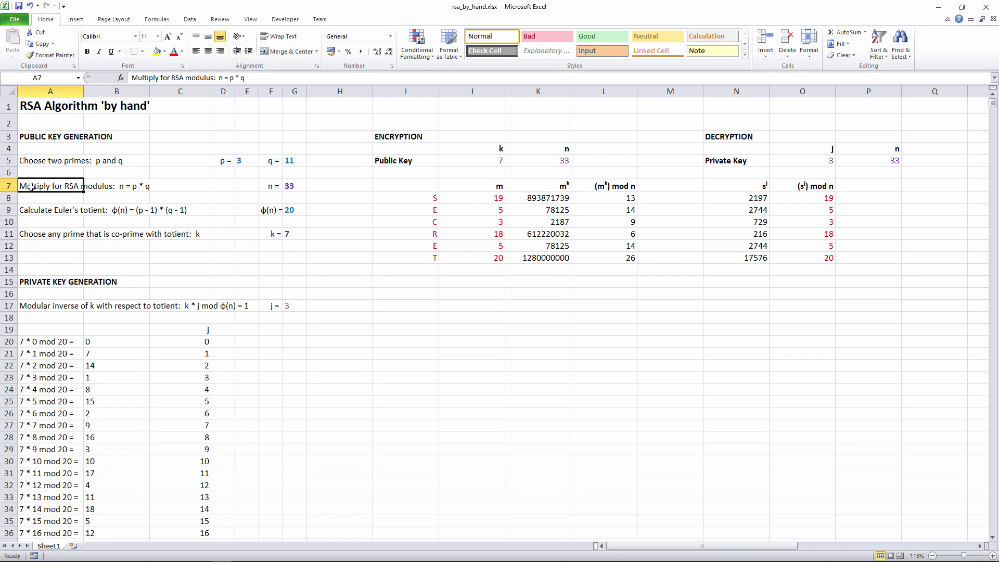
click(303, 185)
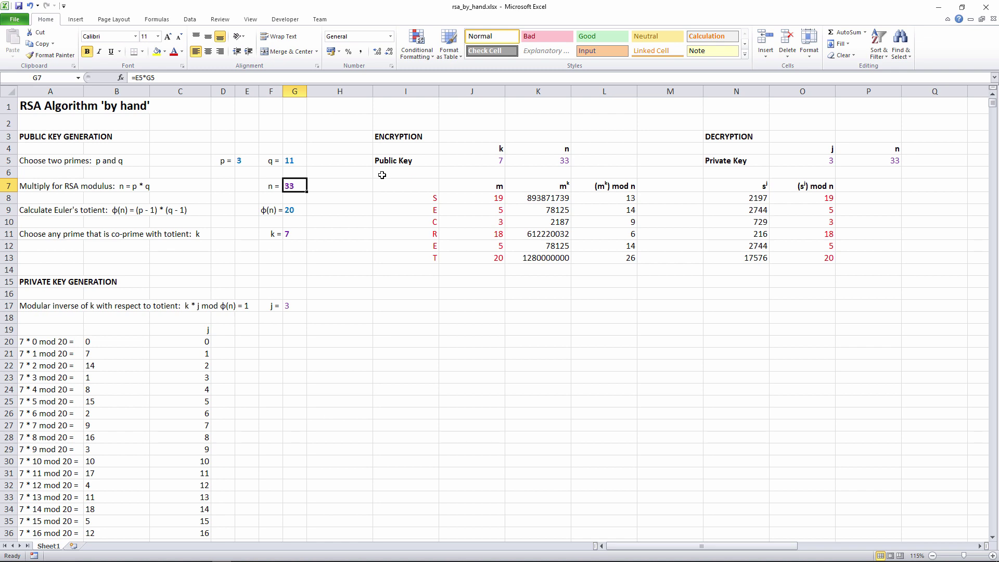
At the totient step, note factors of 4 (1,2,4) in A10 and 6 (1,2,3,6) in B10.
click(59, 209)
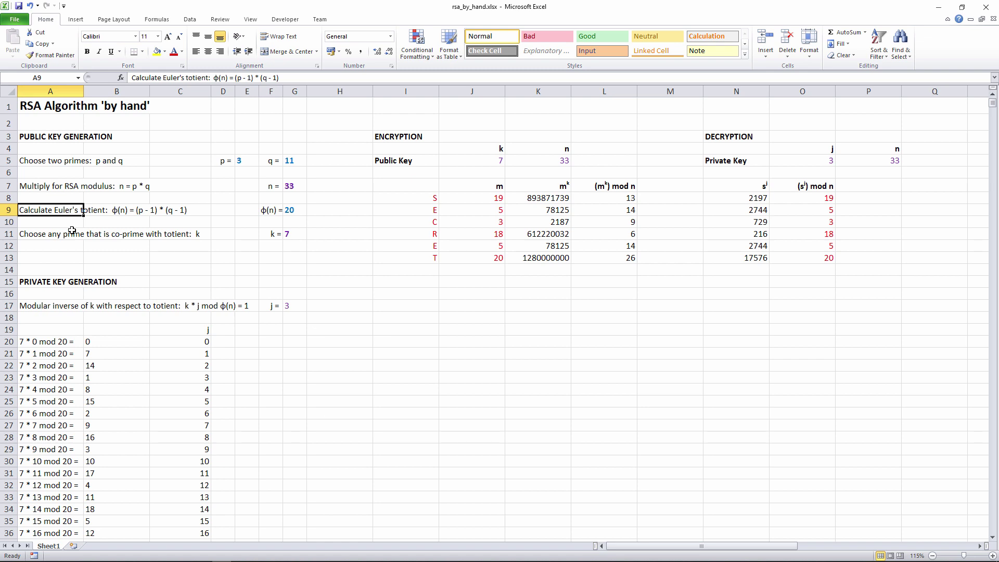
click(42, 221)
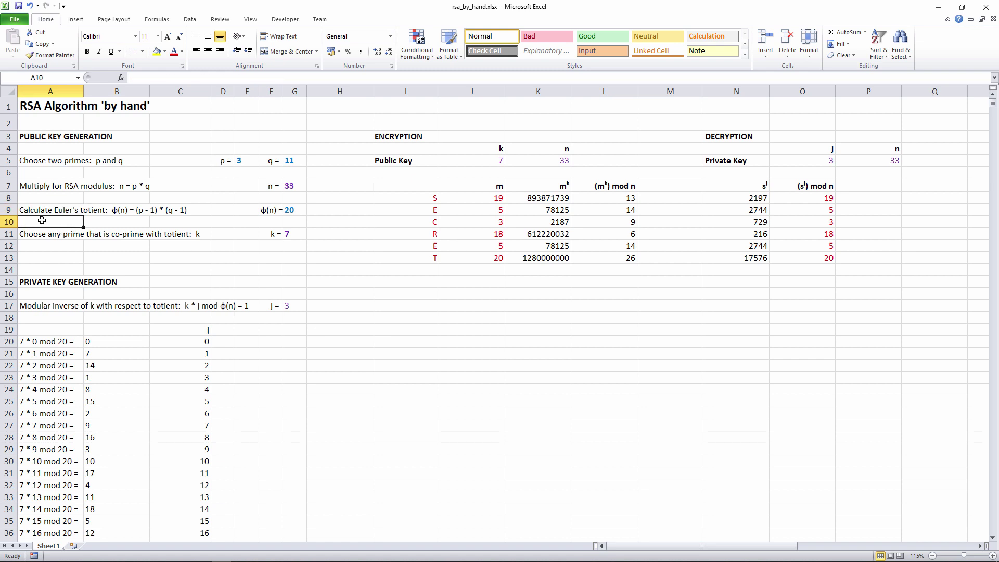
text(4: 1,2,4)
key(Return)
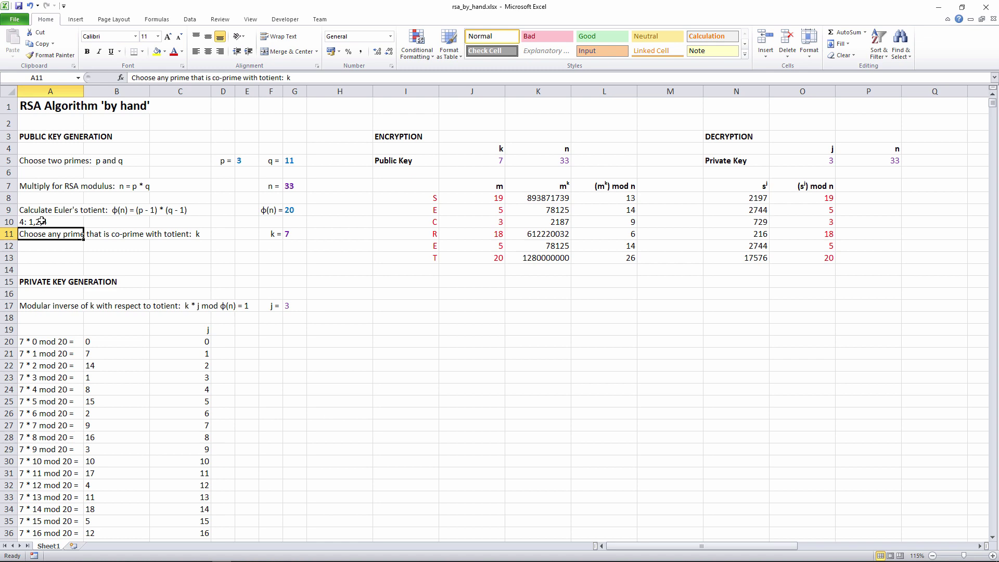
key(Up)
key(Right)
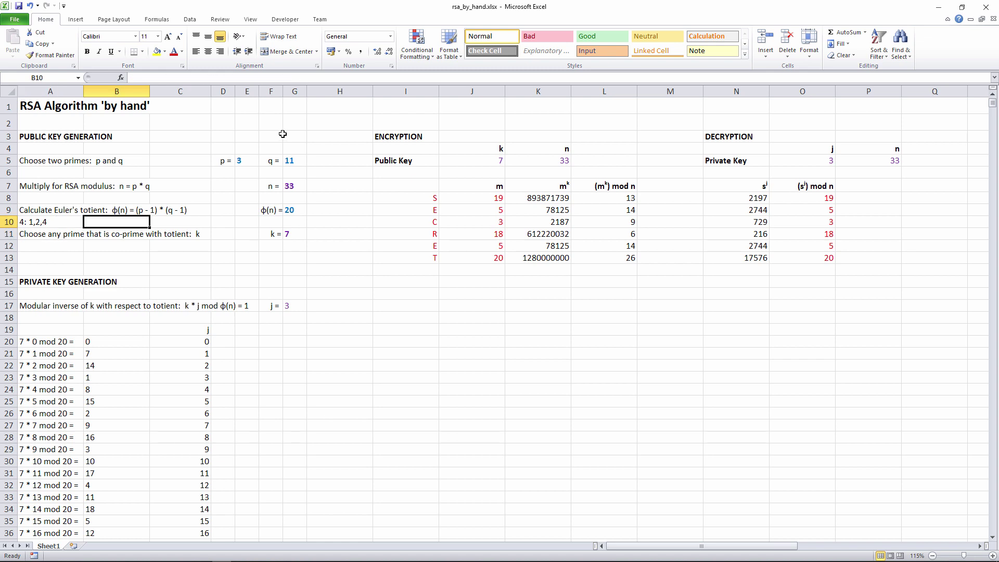
text(6: 1,2,3,6)
key(Return)
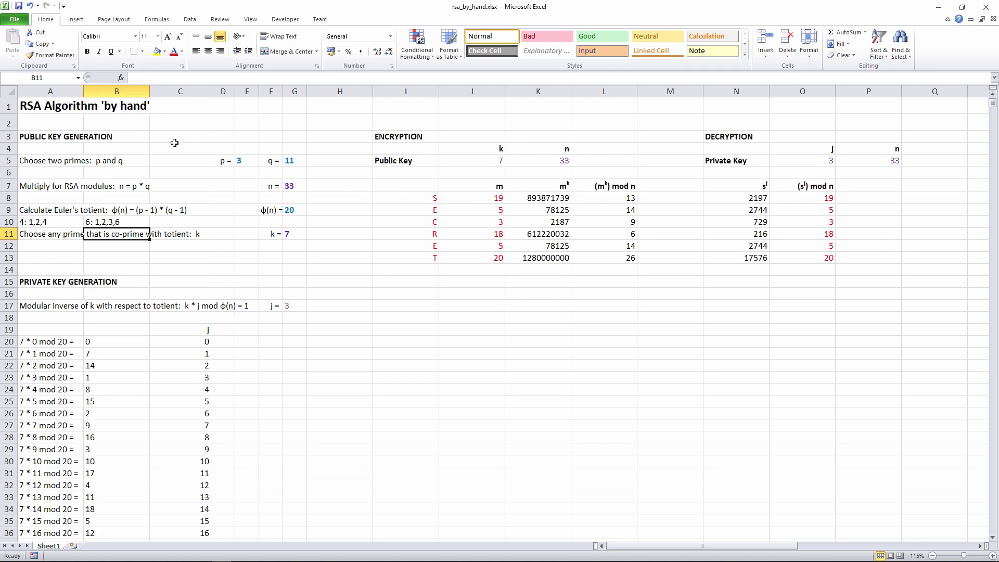
Replace the notes with factors of 8 (1,2,4,8) and 9 (1,3,9), then clear row 10.
click(61, 224)
text(8: 1,2,4,8)
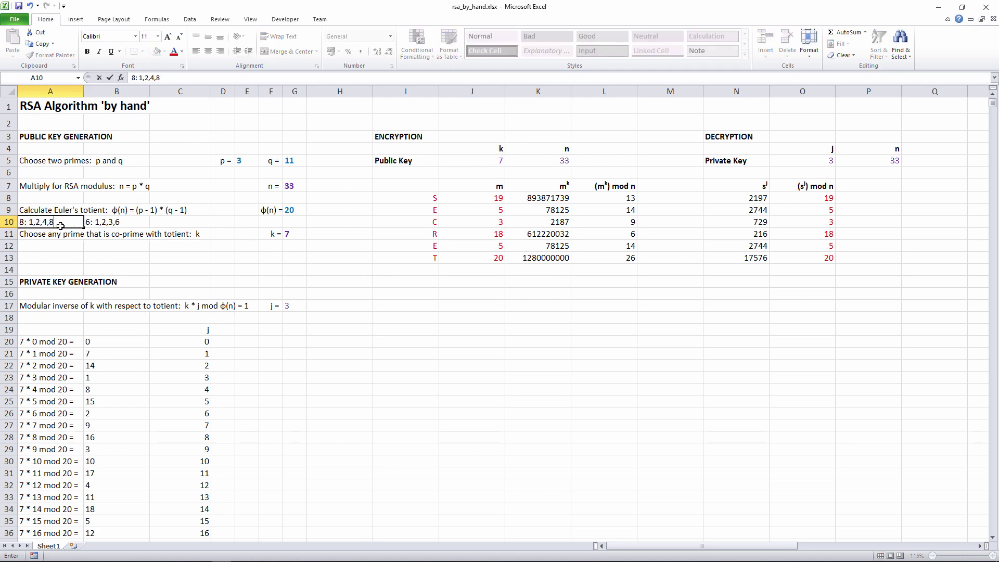
key(Tab)
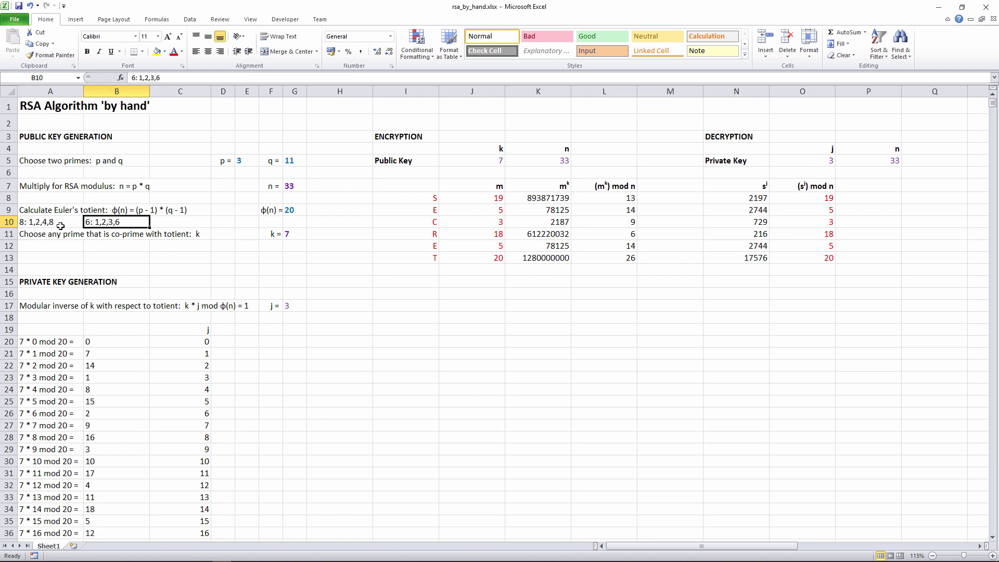
text(9:1,3,9)
key(Tab)
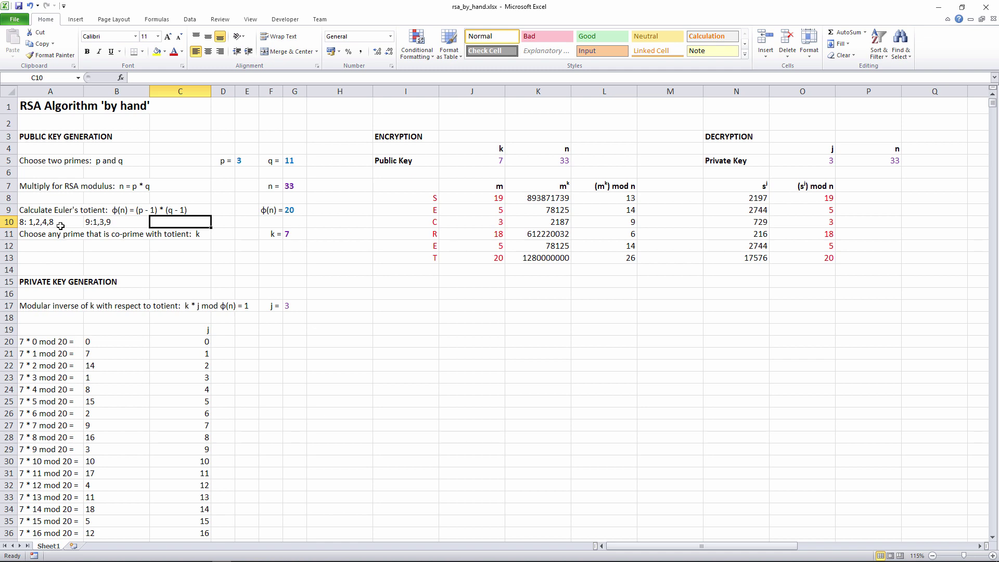
drag(61, 226, 115, 224)
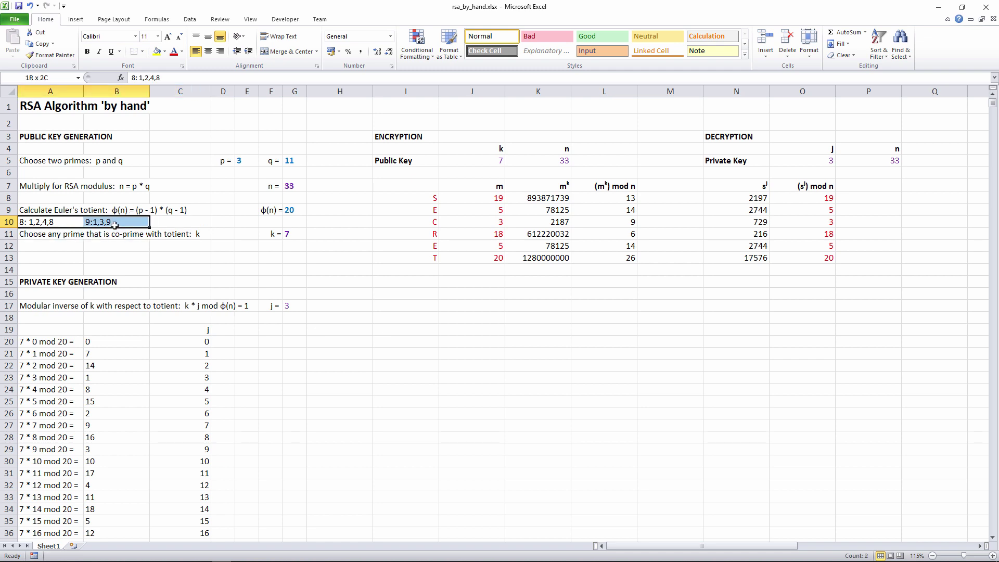
key(Delete)
click(298, 208)
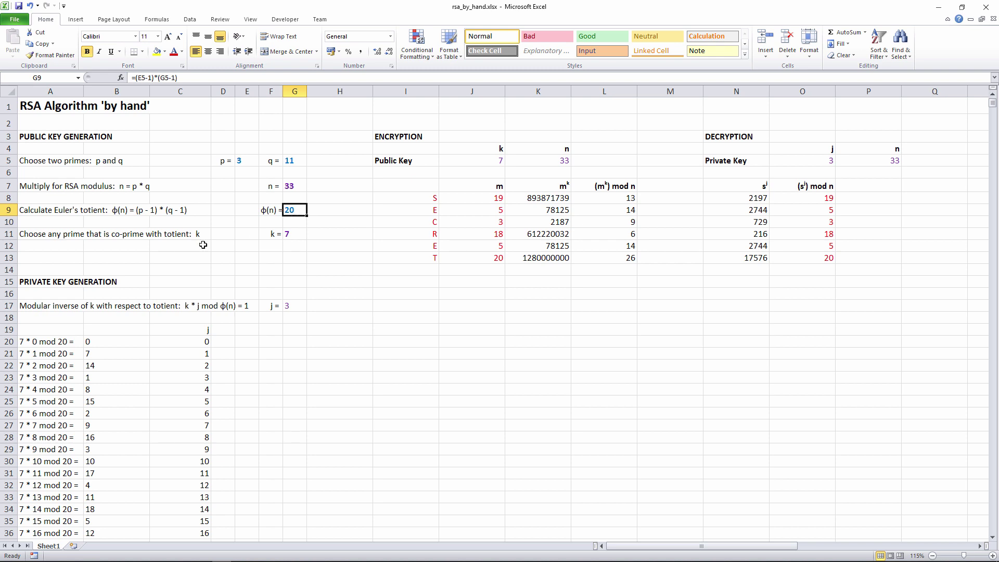
List candidate primes 3,5,7,11,13,17,19 in A12 beside k, then delete the list.
click(64, 235)
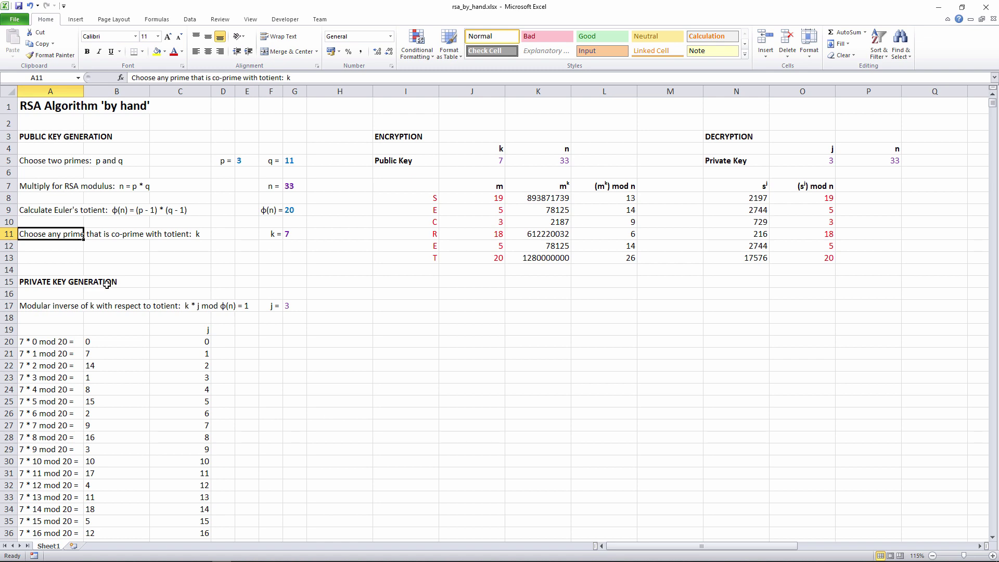
key(Down)
text(3,5,7)
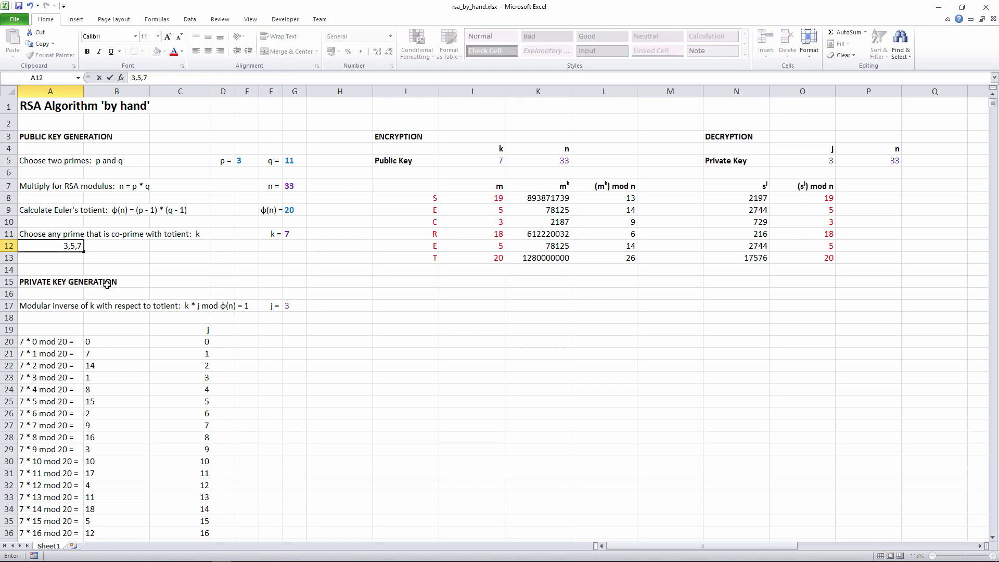
text(,11,13,17,19)
key(Tab)
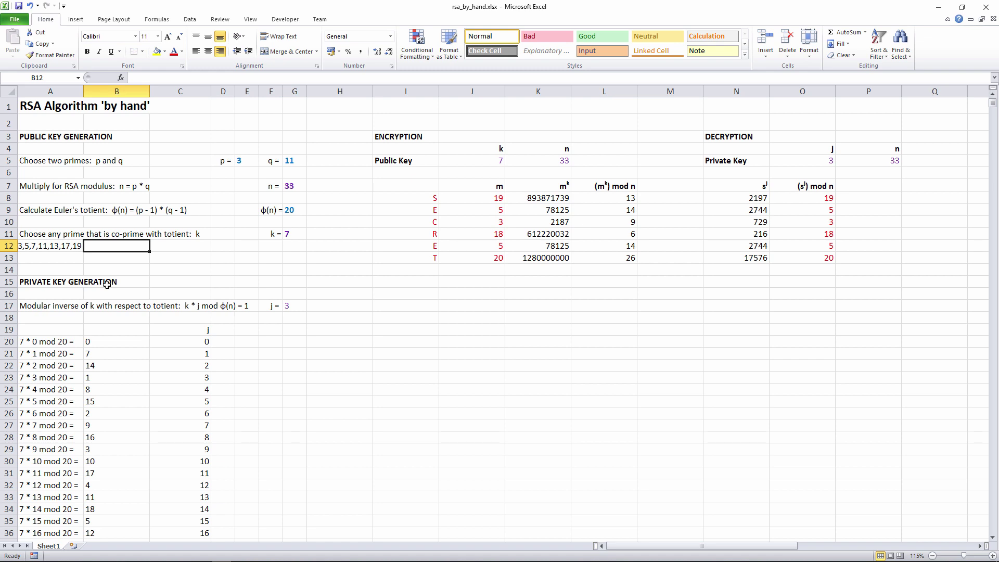
click(301, 235)
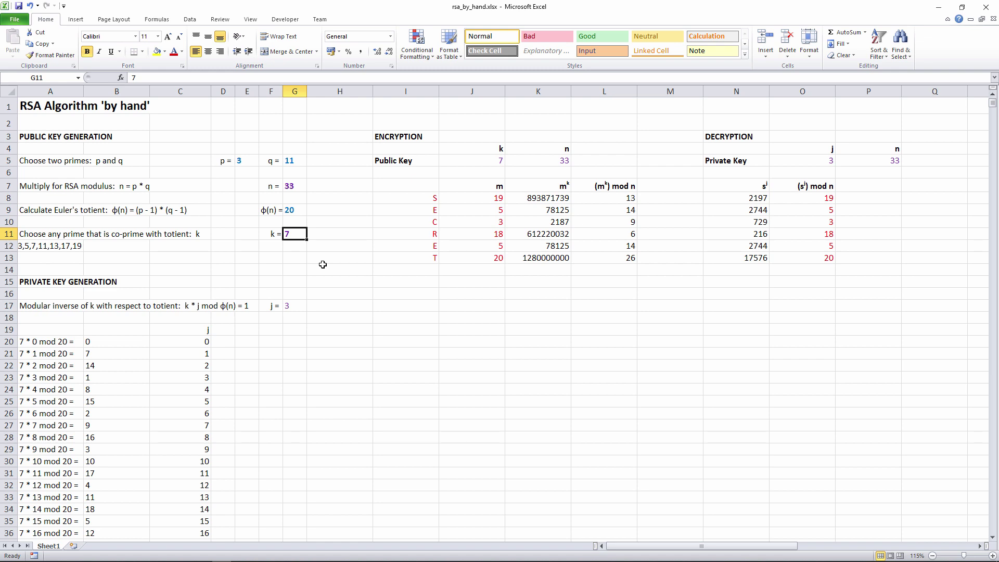
click(27, 247)
key(Delete)
click(52, 268)
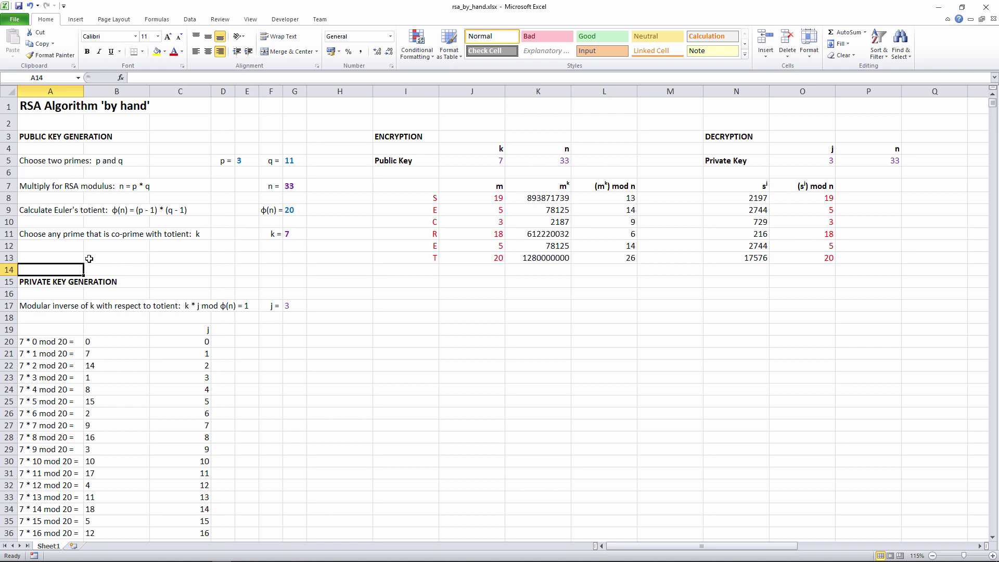
Mark the n = 33 and k = 7 cells before the private key section.
drag(269, 186, 288, 188)
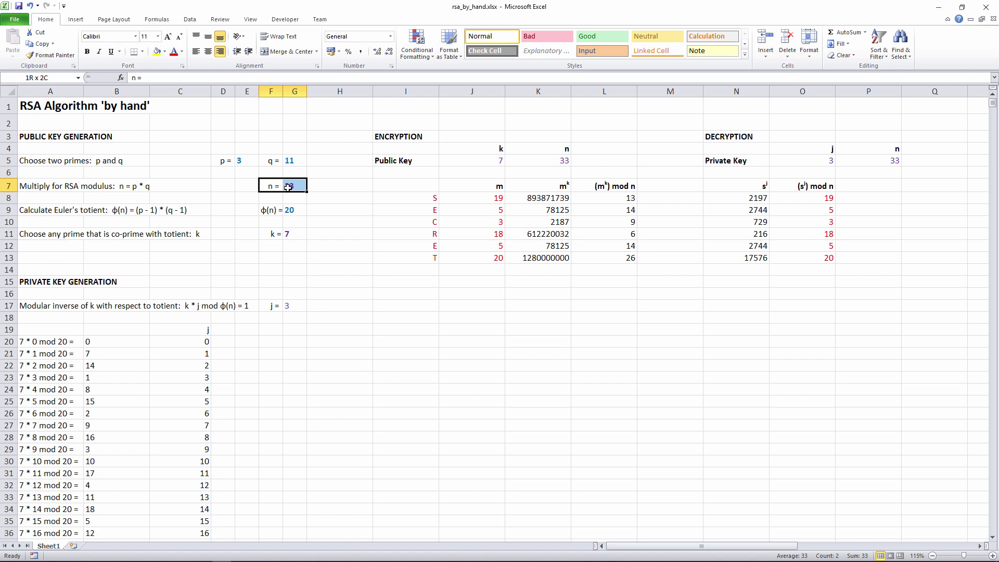
click(281, 234)
drag(282, 233, 288, 234)
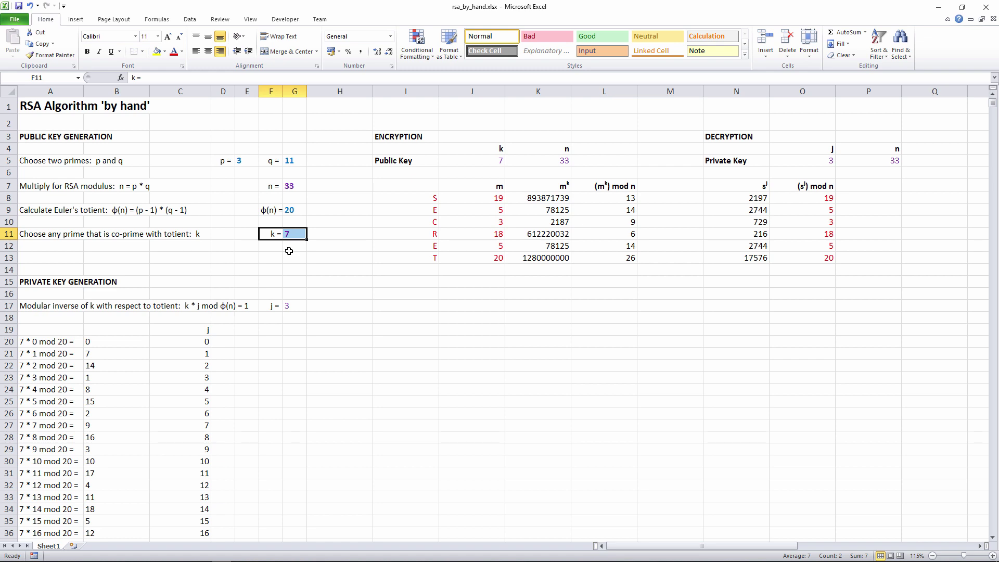
click(35, 284)
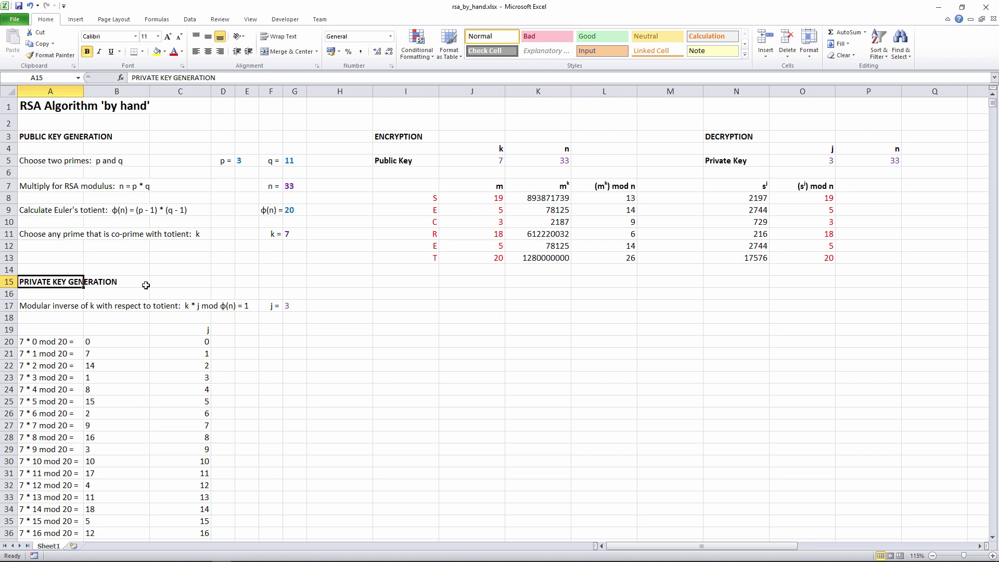
Step through the j candidates and k×j mod 20 results to the row giving 1.
click(172, 341)
key(Down)
key(Down)
key(Down)
key(Down)
key(Down)
key(Down)
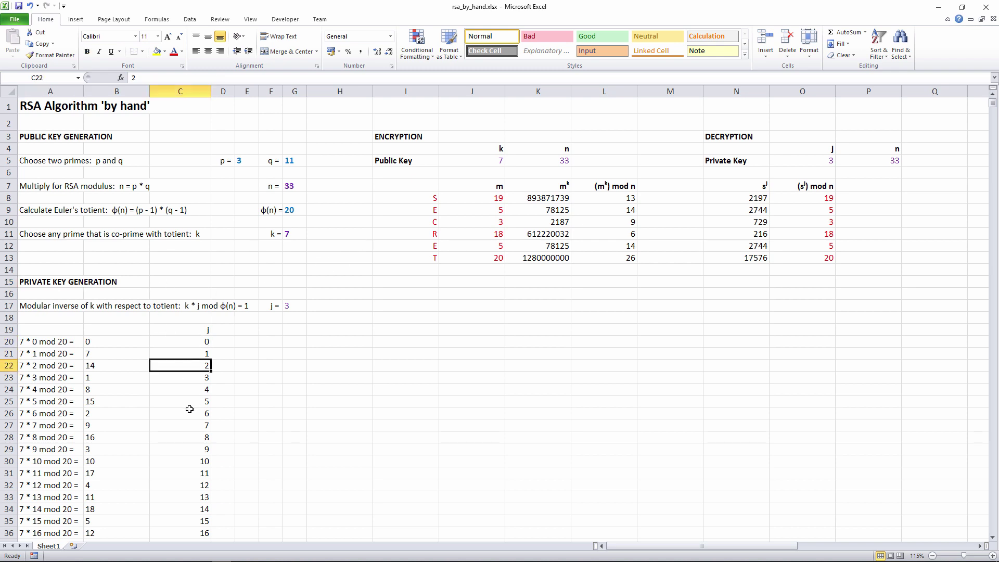
key(Down)
key(Down)
key(Down)
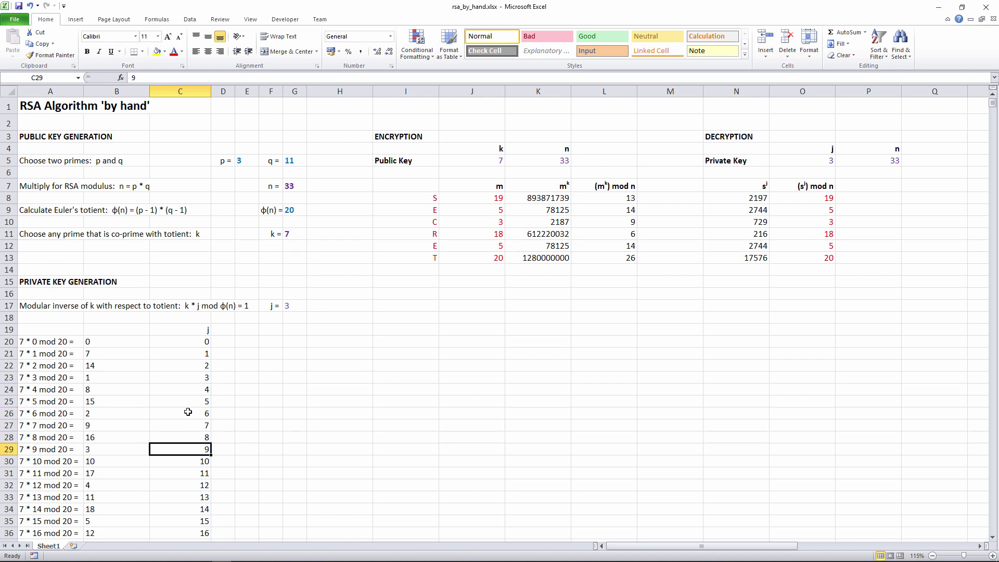
click(46, 343)
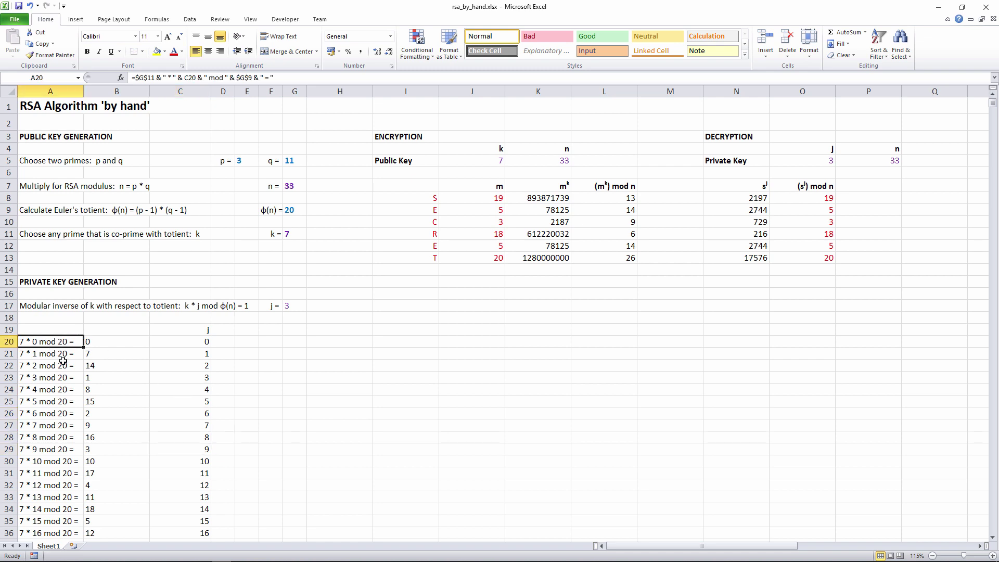
key(Right)
key(Down)
key(Down)
key(Down)
key(Down)
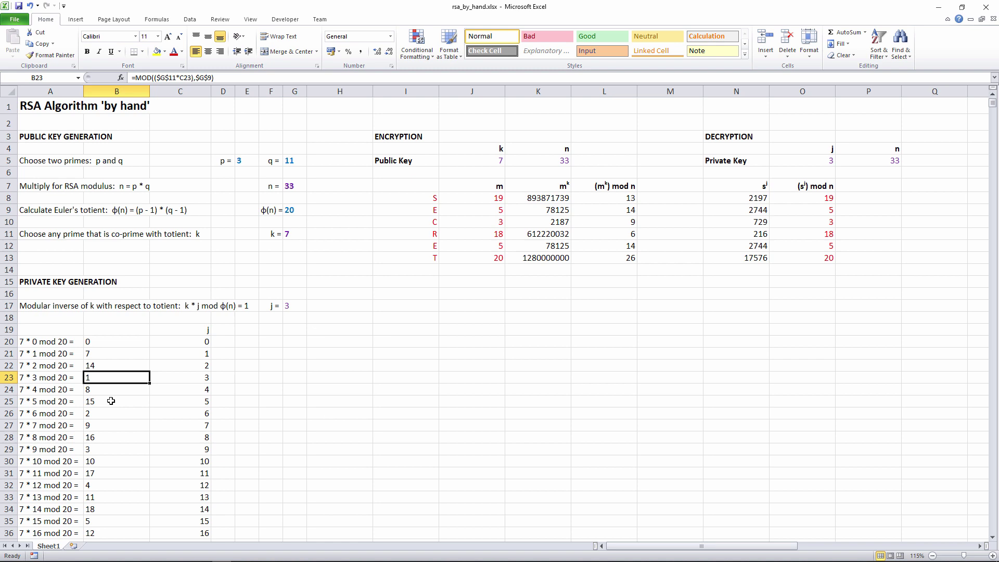
key(Up)
Review the letters of SECRET and their numeric message values starting at 19.
click(421, 210)
key(Down)
key(Down)
key(Down)
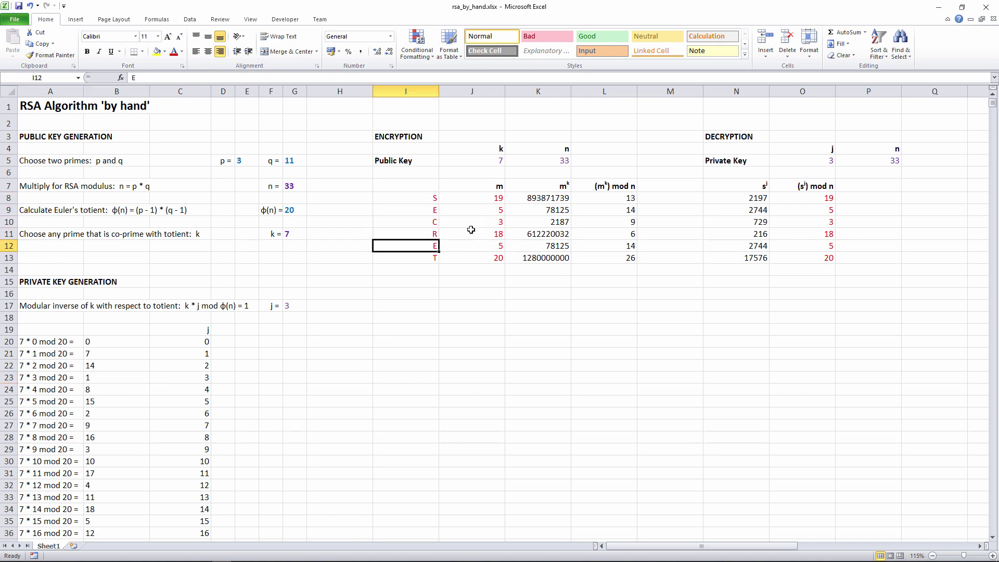
key(Down)
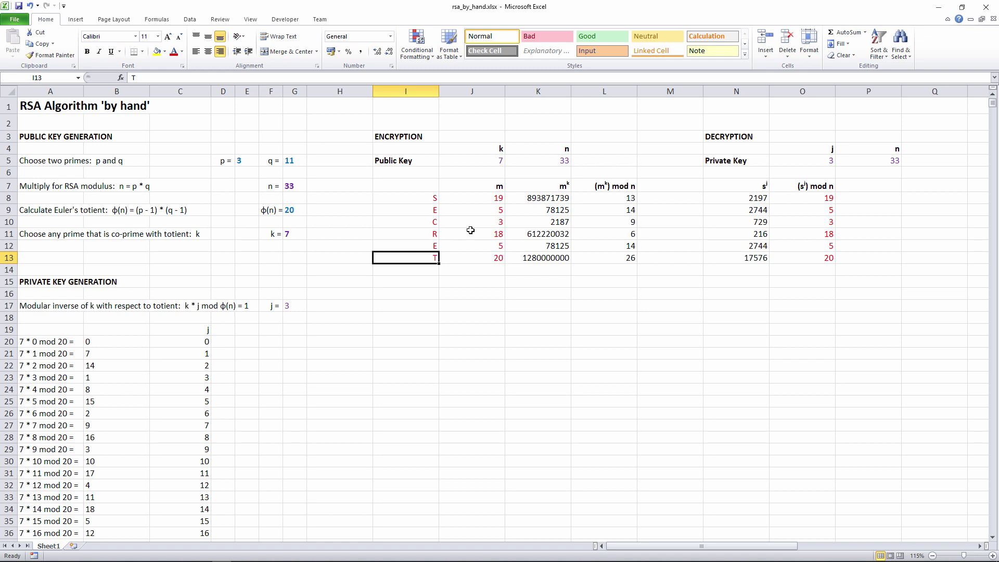
click(475, 207)
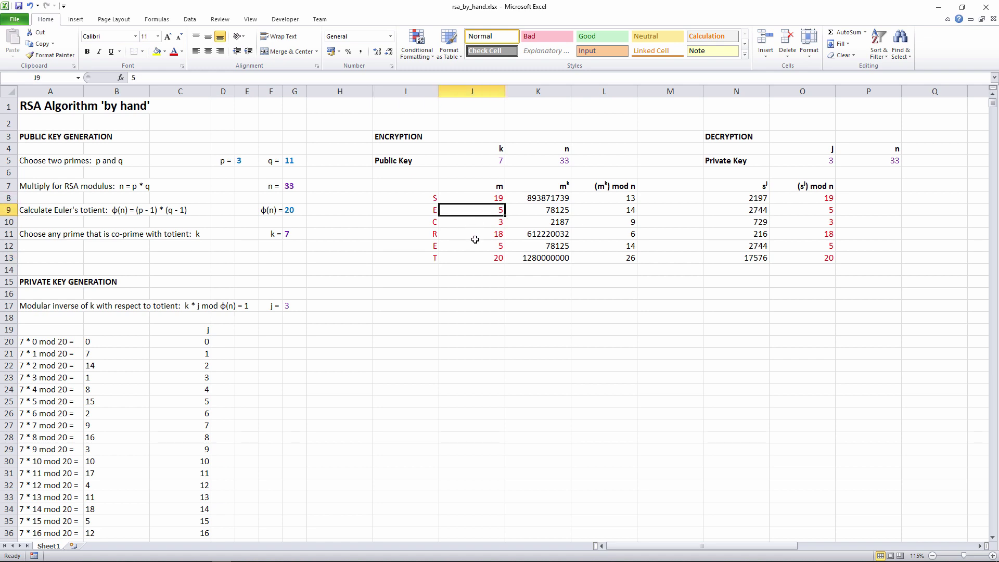
key(Down)
key(Down)
key(Down)
key(Down)
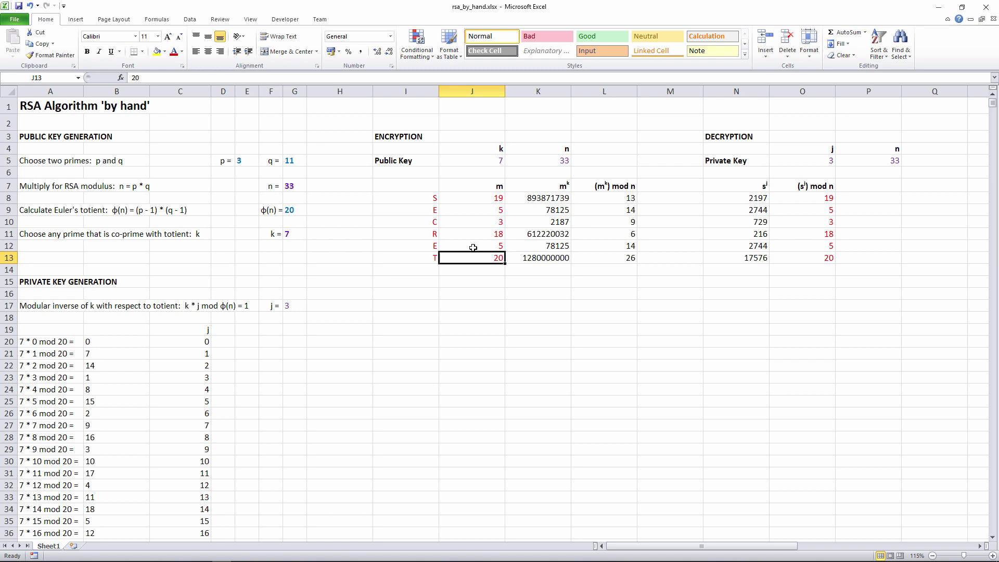
key(Up)
key(Up)
key(Up)
key(Up)
key(Up)
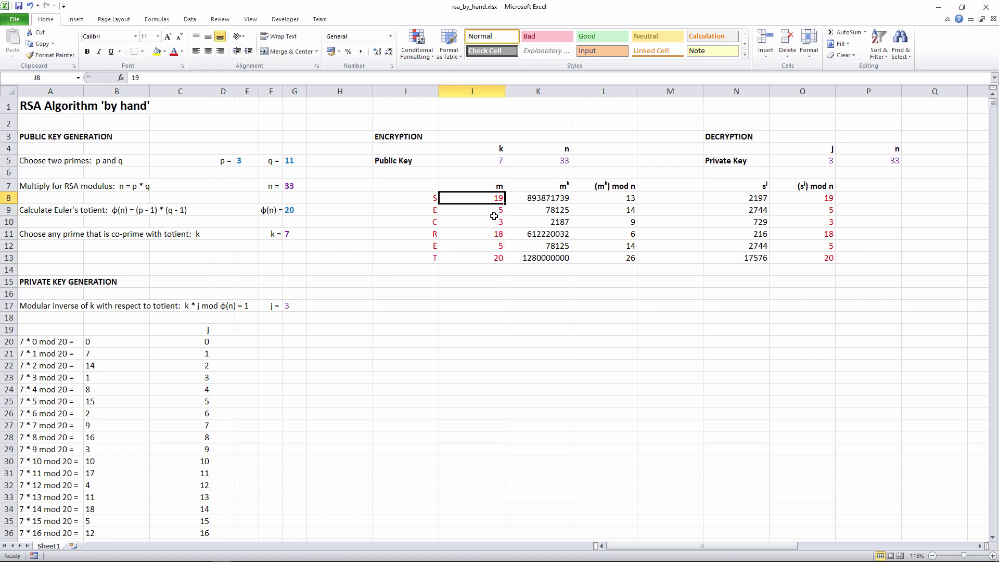
Inspect the m-to-the-power-k formula in K8 and the powered values down column K.
click(529, 199)
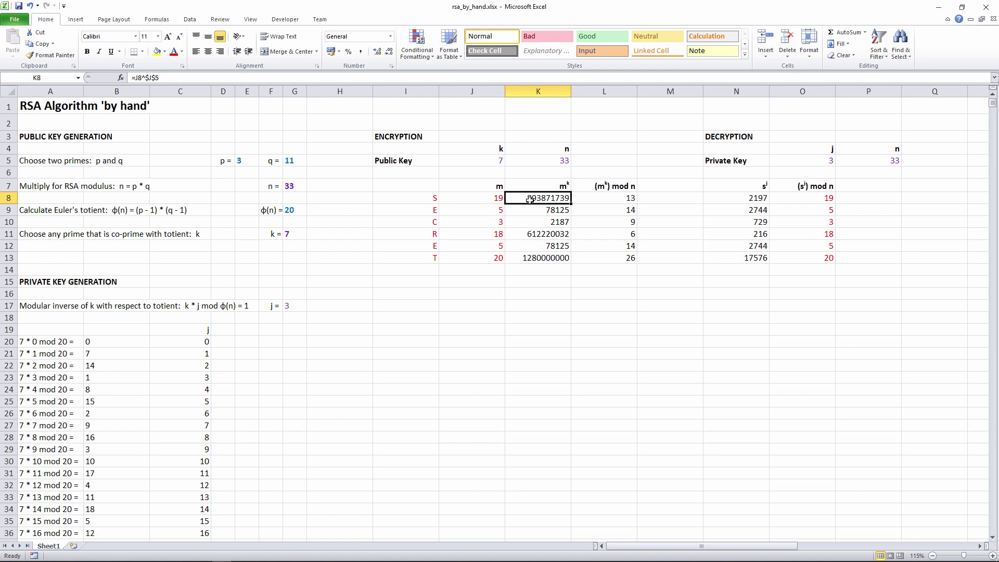
click(256, 79)
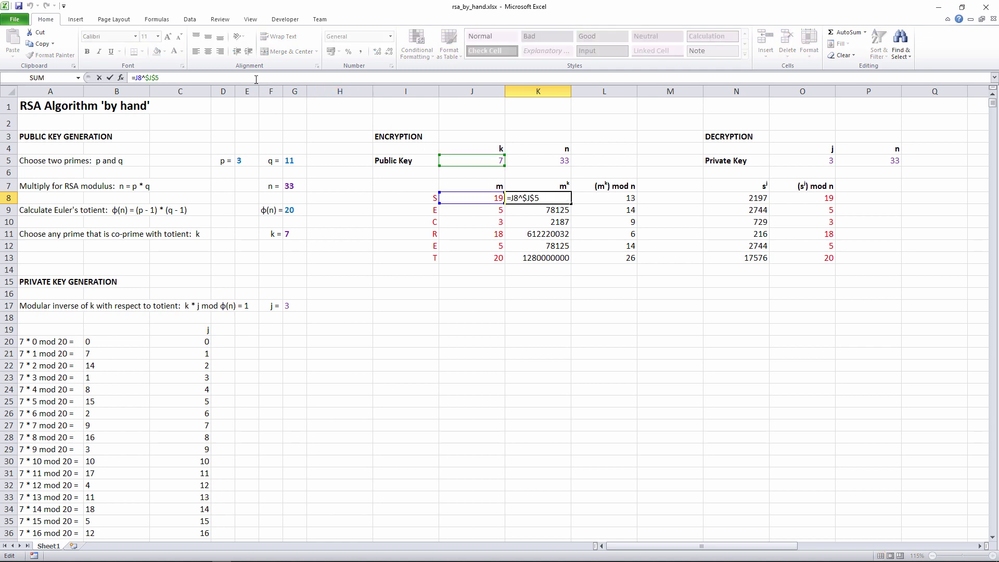
key(Escape)
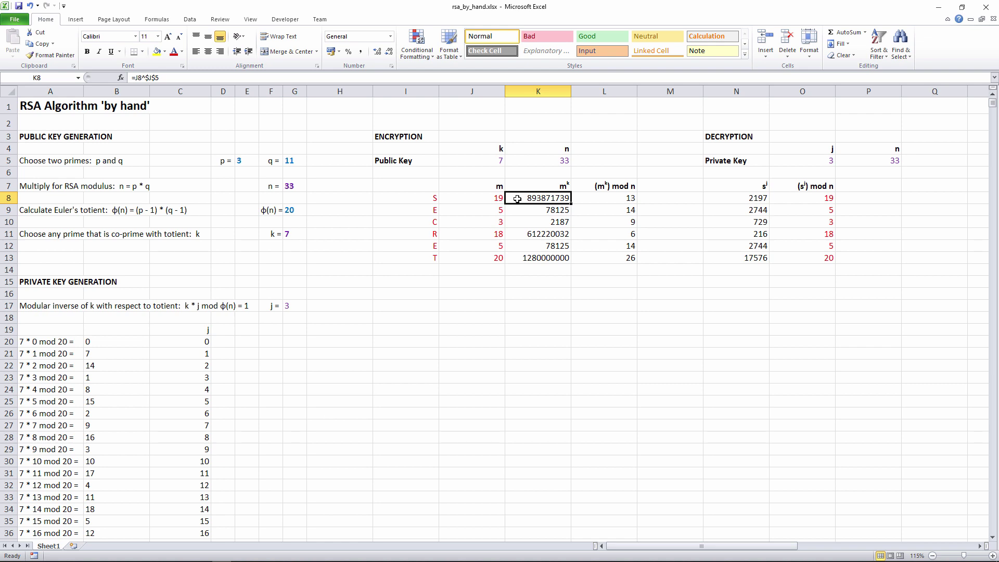
key(Down)
key(Down)
key(Down)
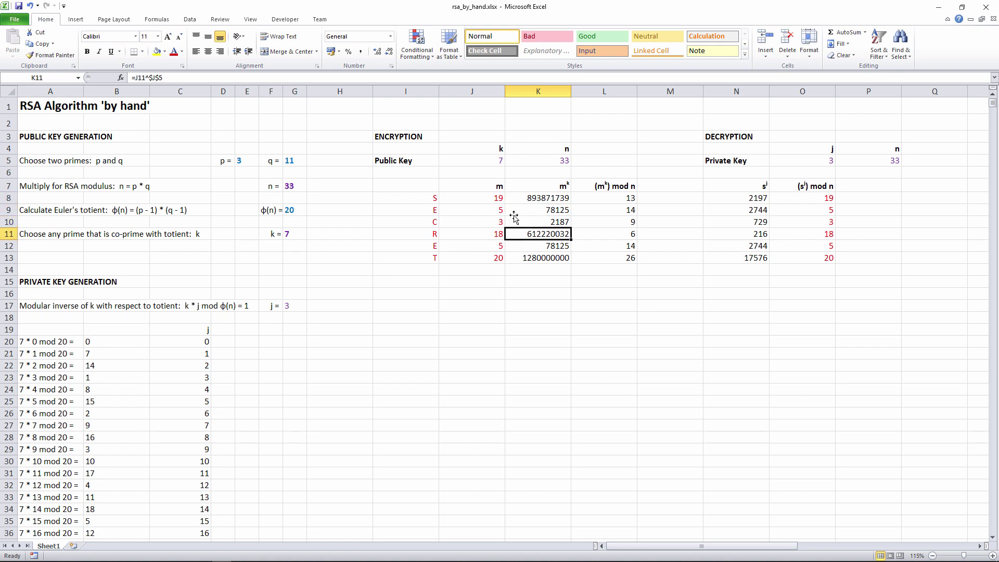
key(Down)
key(Down)
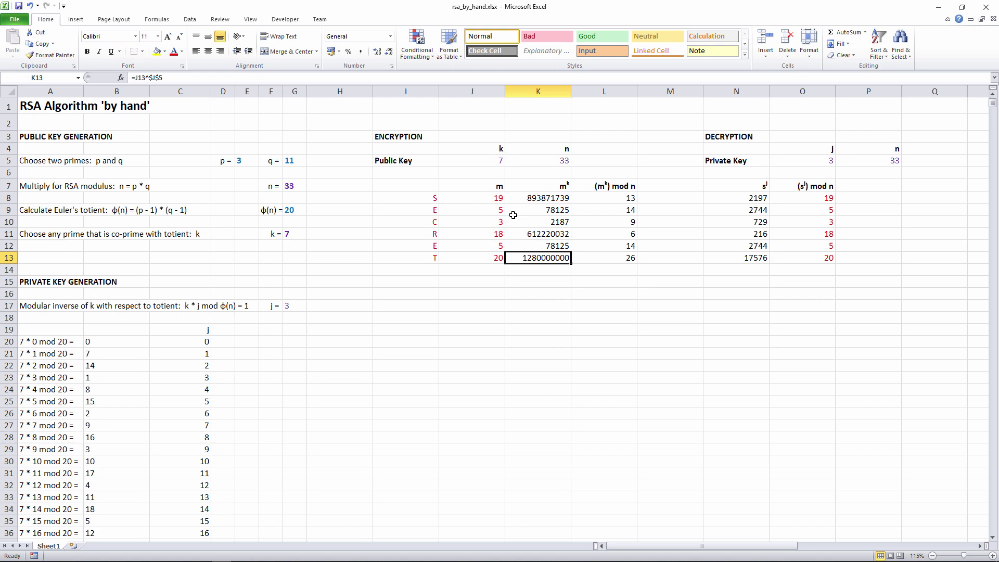
click(555, 200)
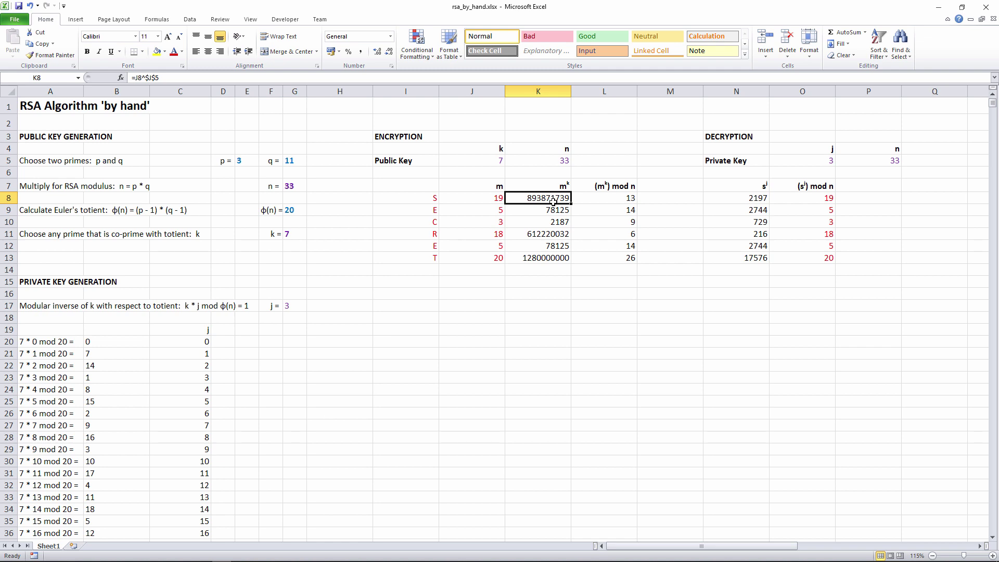
Check the ciphertext mod n formulas and select all six ciphertext values.
click(589, 198)
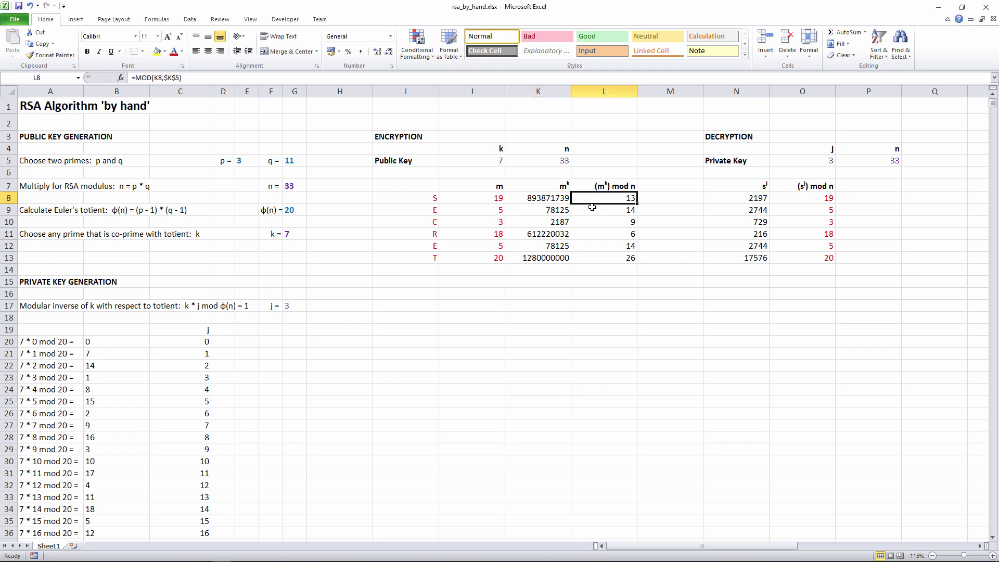
click(588, 213)
click(588, 219)
key(Down)
key(Down)
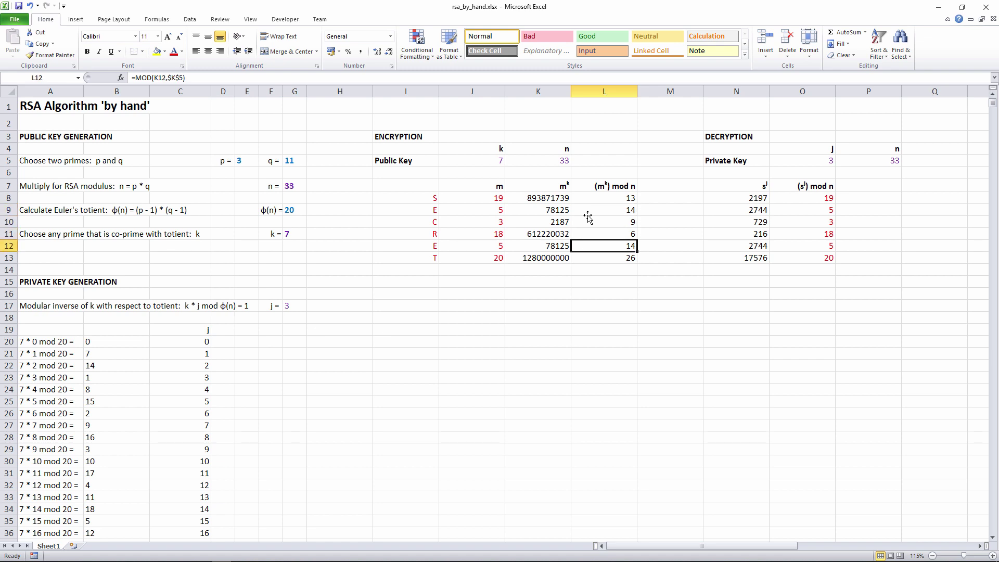
key(Down)
click(593, 197)
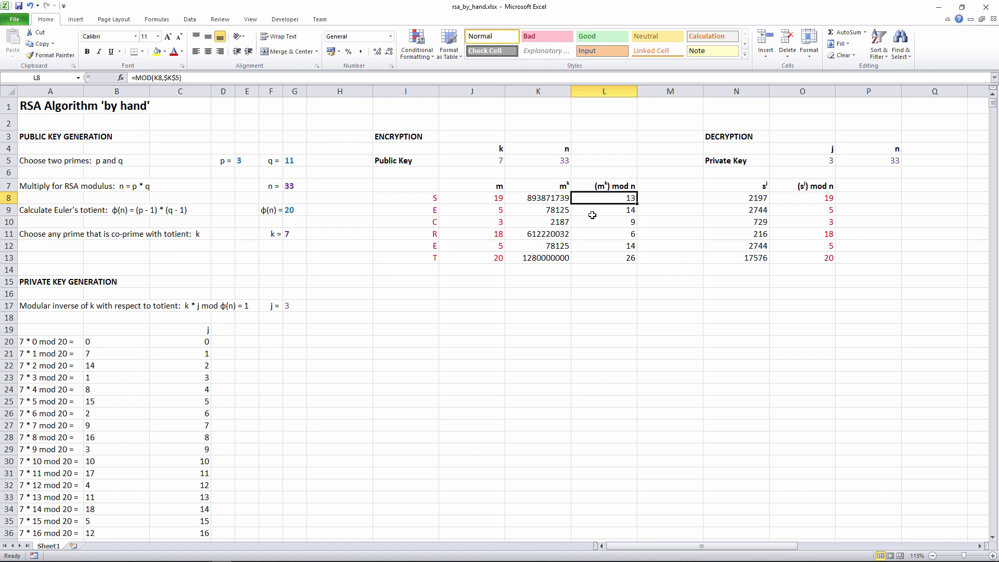
drag(592, 214, 588, 255)
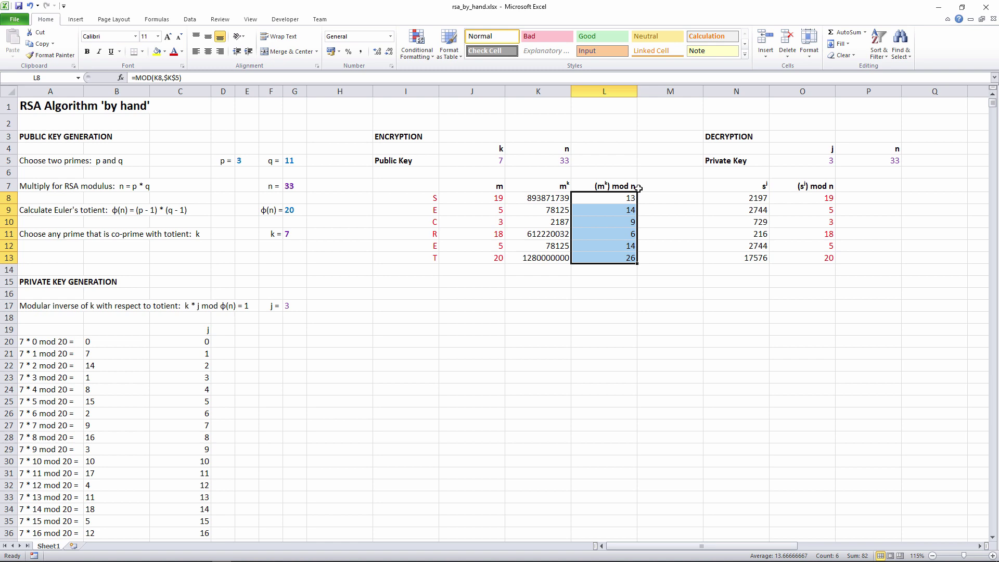
Check the decryption power formulas in column N and decrypted values in column O.
click(746, 199)
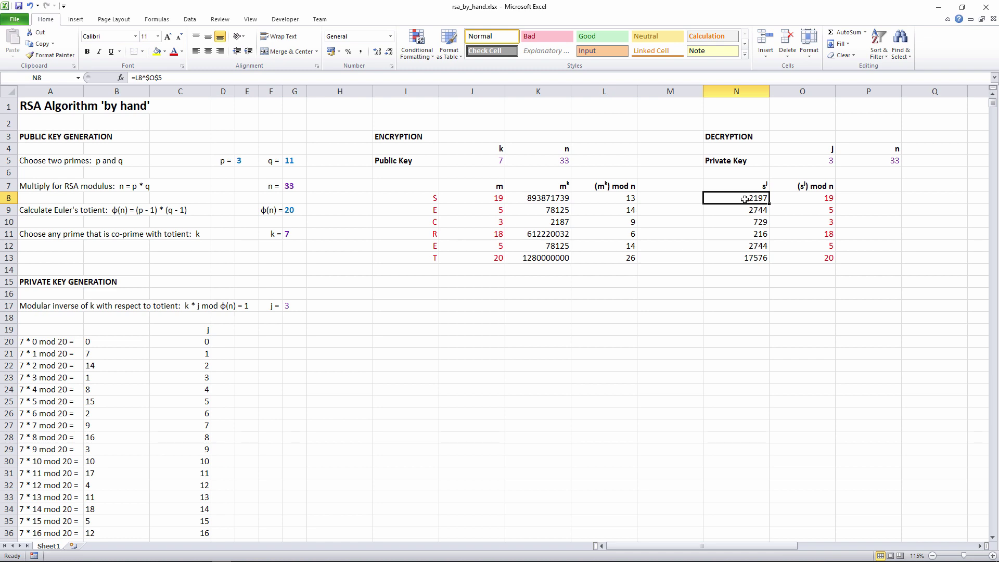
click(744, 209)
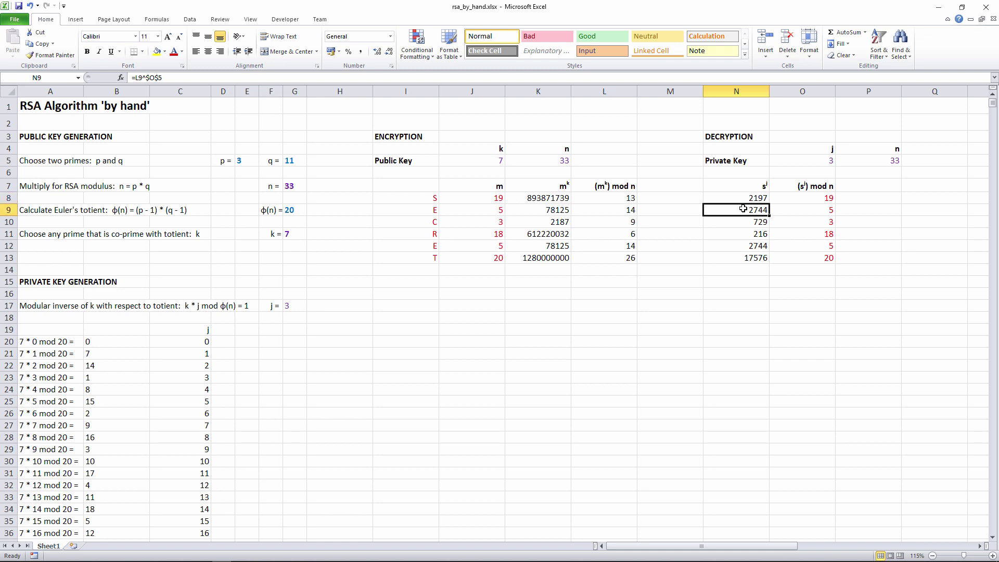
click(747, 222)
click(748, 233)
click(748, 259)
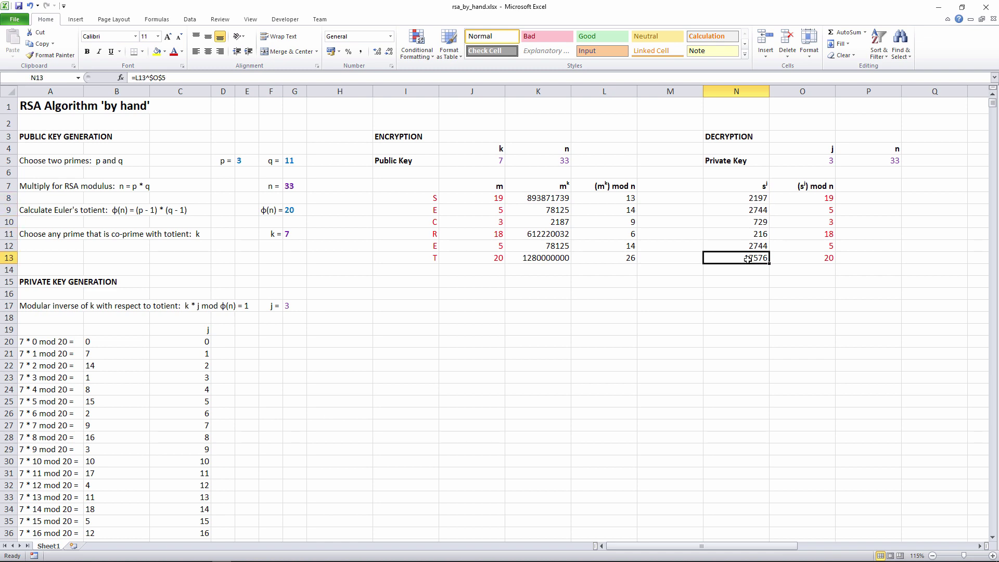
click(792, 200)
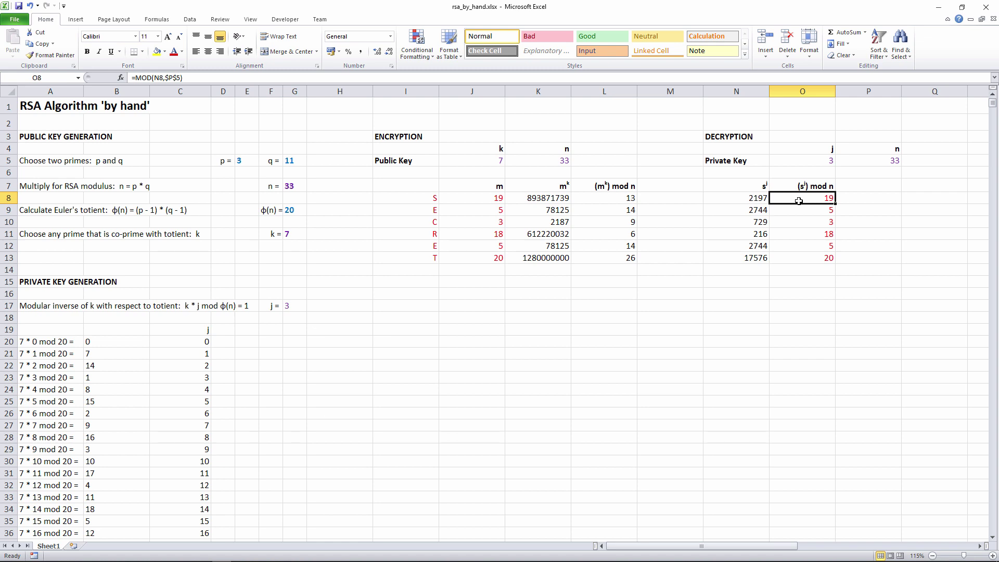
click(799, 211)
click(800, 223)
click(804, 236)
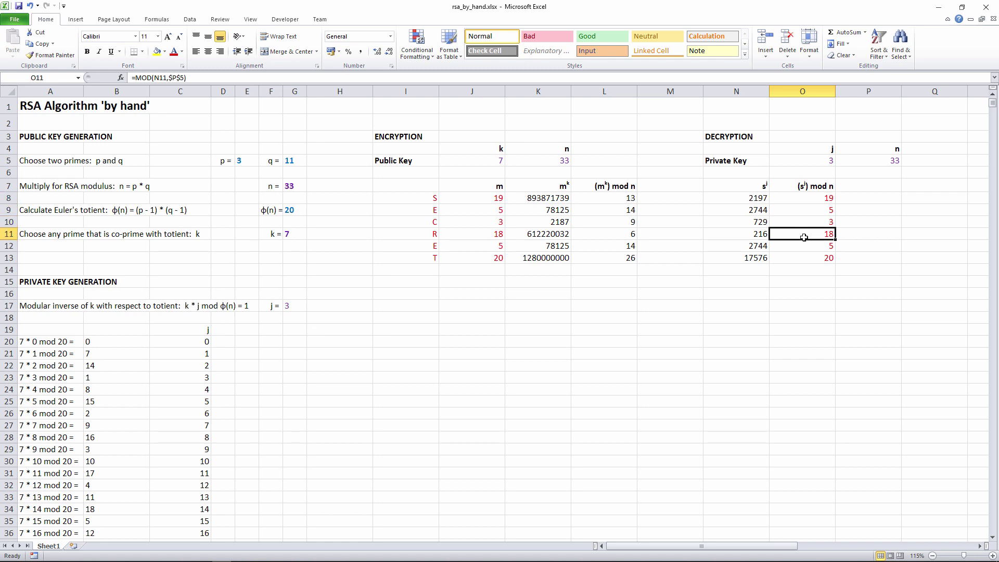
key(Down)
key(Down)
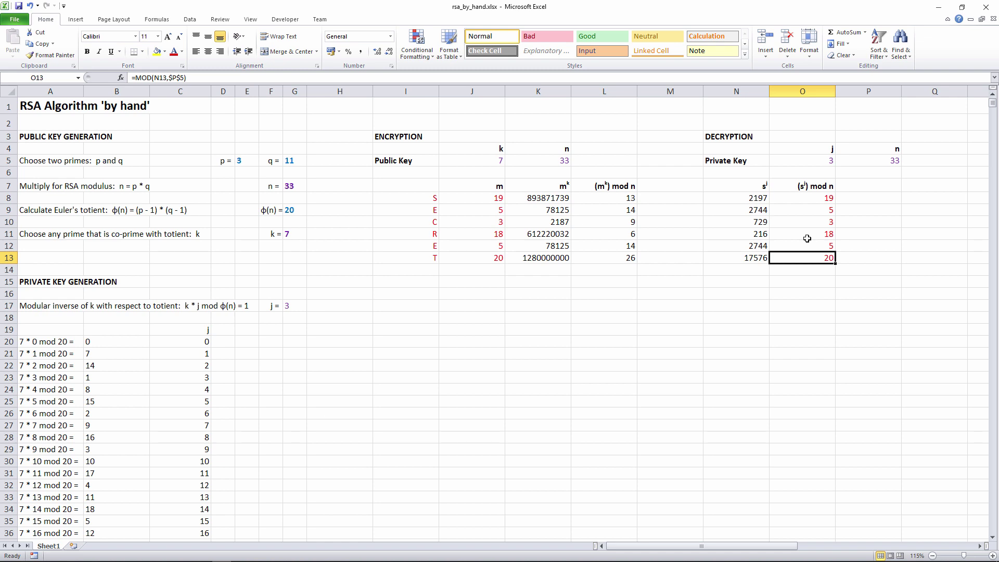
Swap the keys so public key k is 3 and private key j is 7.
click(498, 161)
text(=)
click(810, 161)
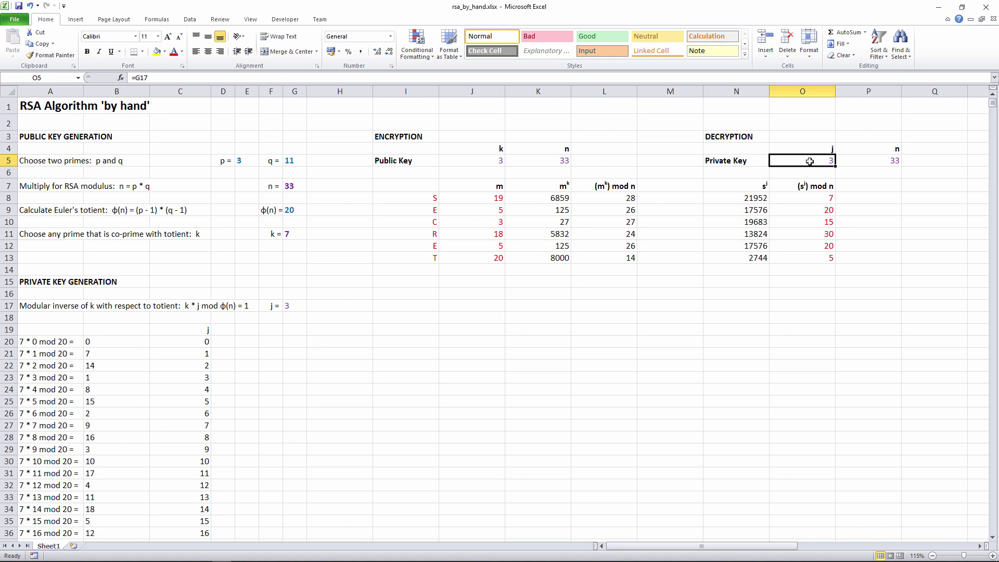
text(7)
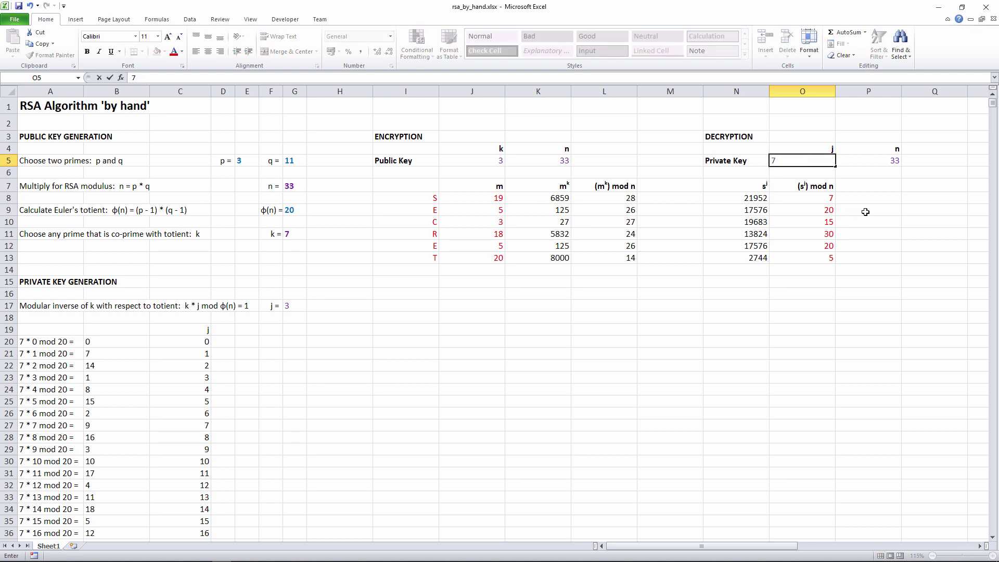
key(Return)
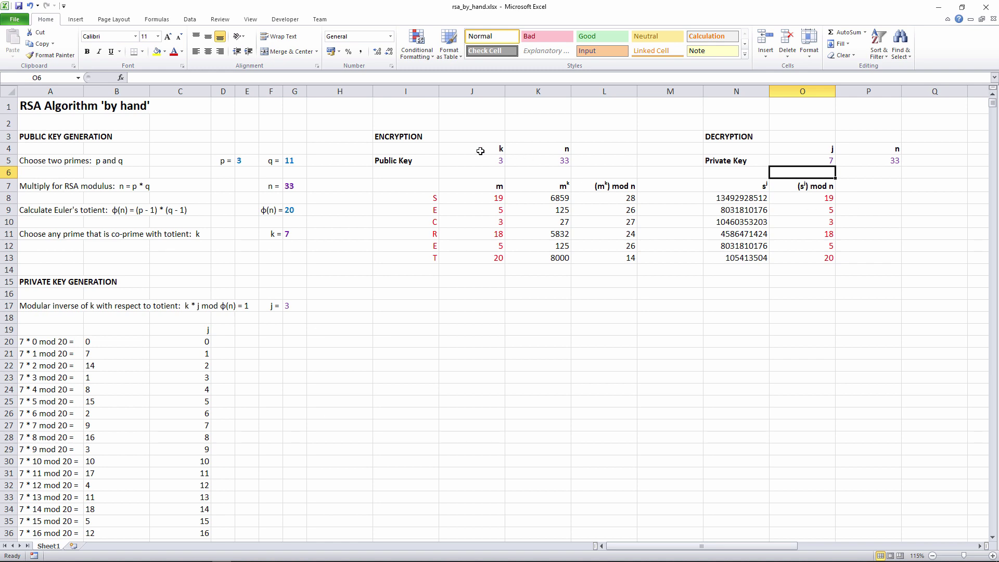
Undo the key swap twice, restoring k to 7 and j to 3.
click(30, 6)
click(30, 5)
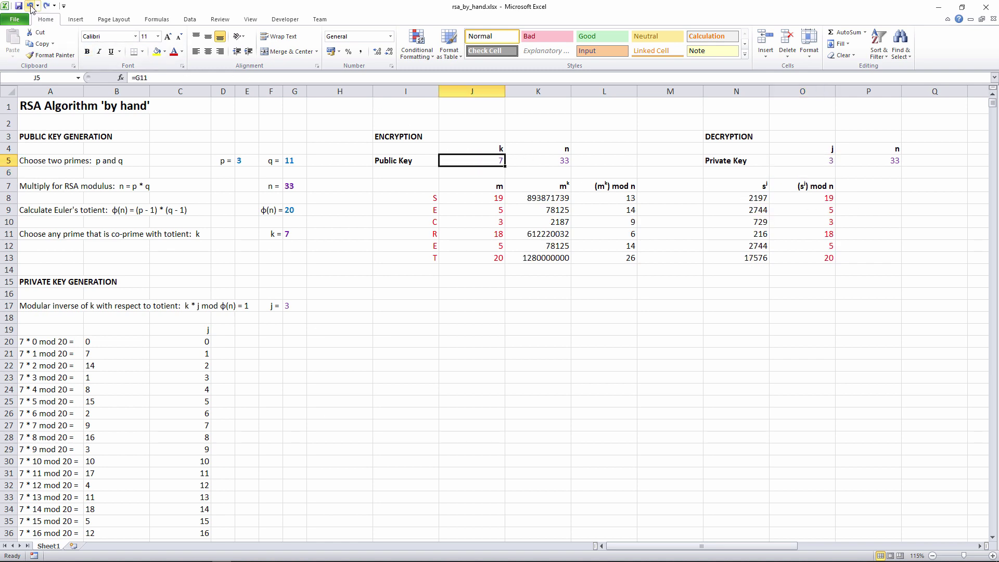
click(355, 230)
click(44, 106)
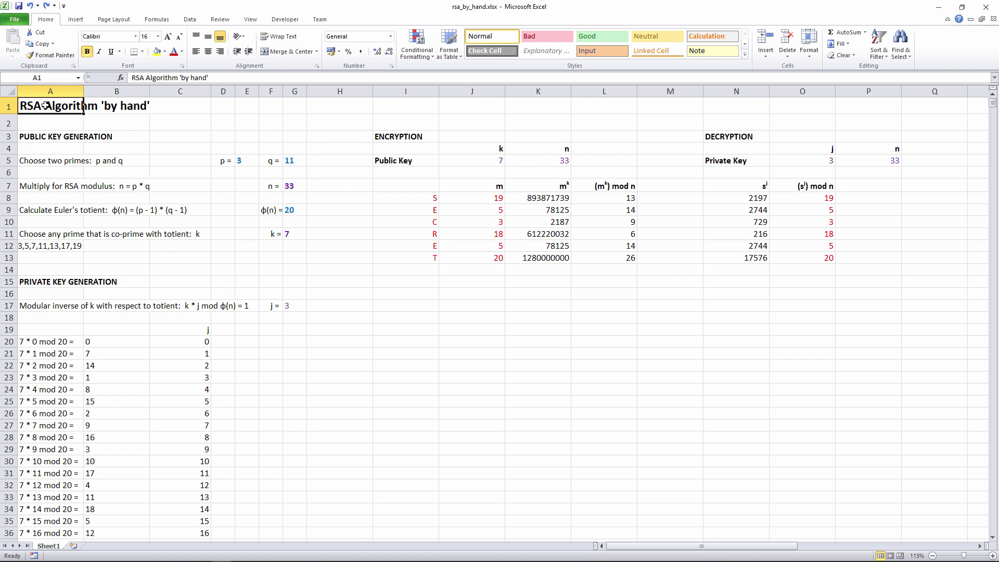
Change the primes to p=47 and q=61, then inspect the n and φ(n) formulas.
click(247, 163)
text(47)
key(Tab)
key(Tab)
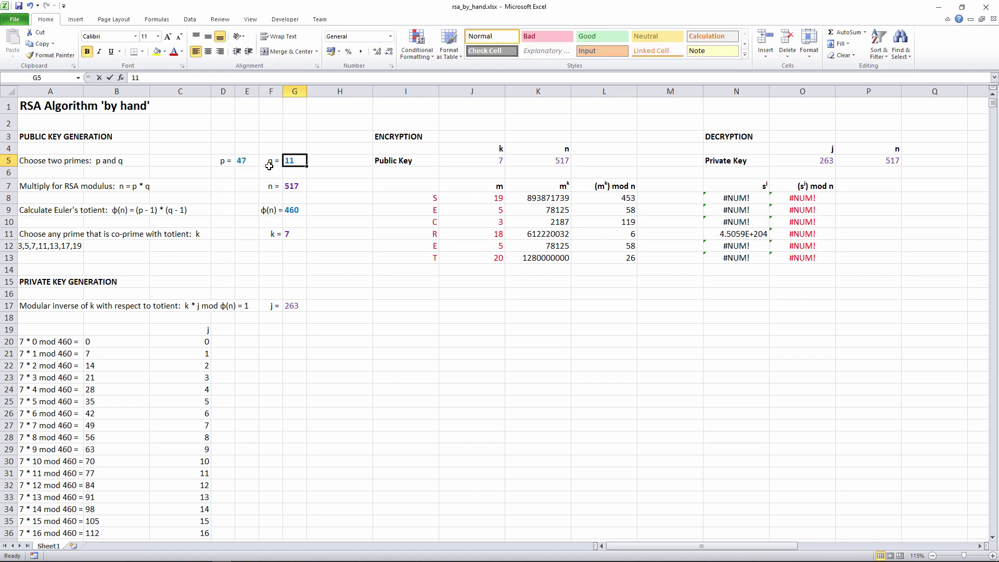
text(61)
key(Tab)
click(269, 162)
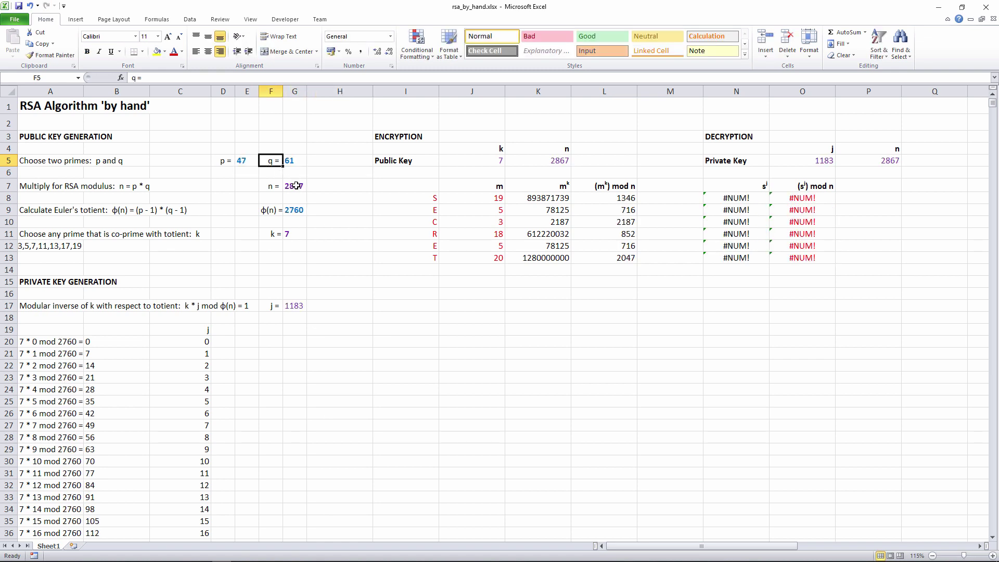
click(297, 186)
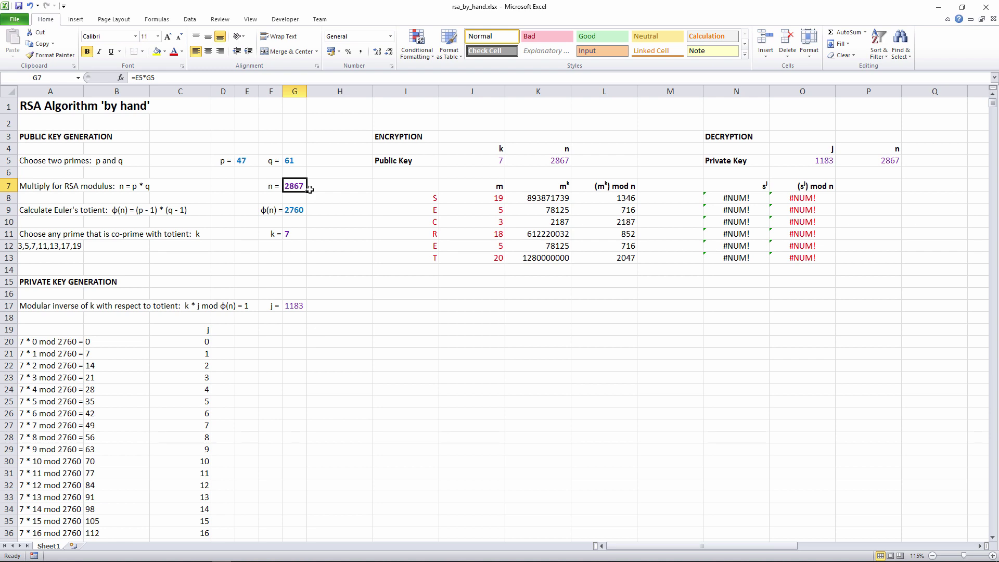
click(293, 211)
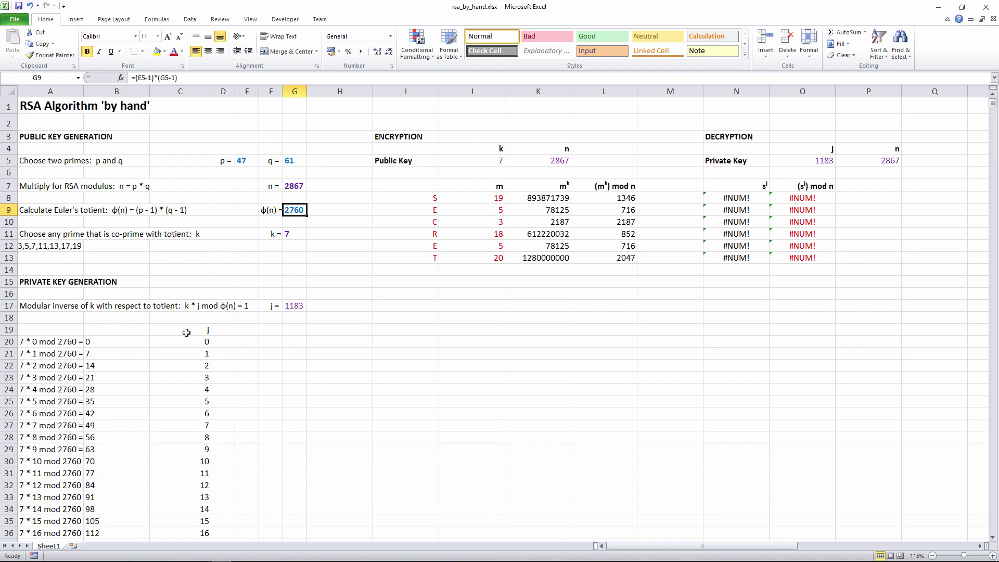
scroll(164, 334, down, 7)
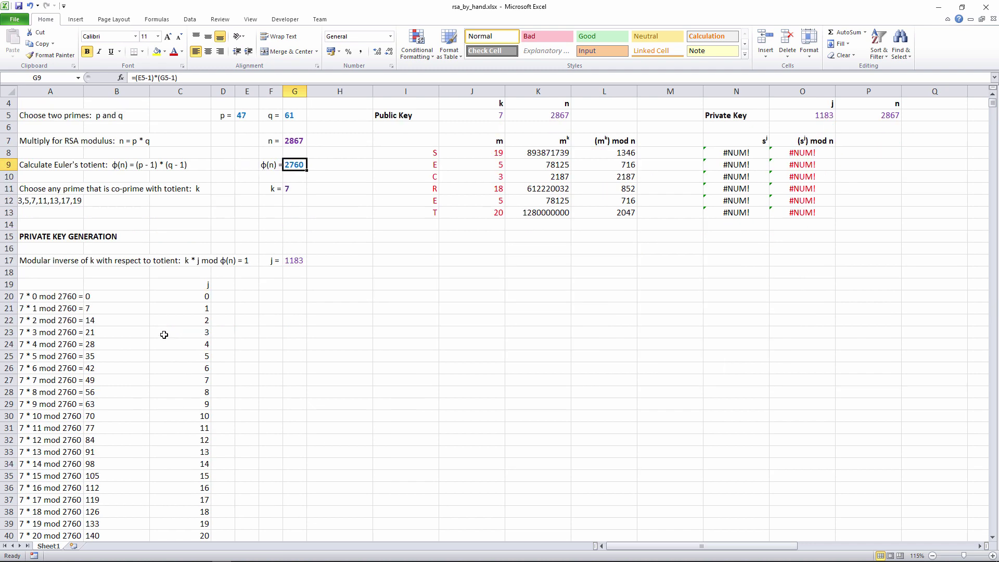
scroll(163, 334, down, 10)
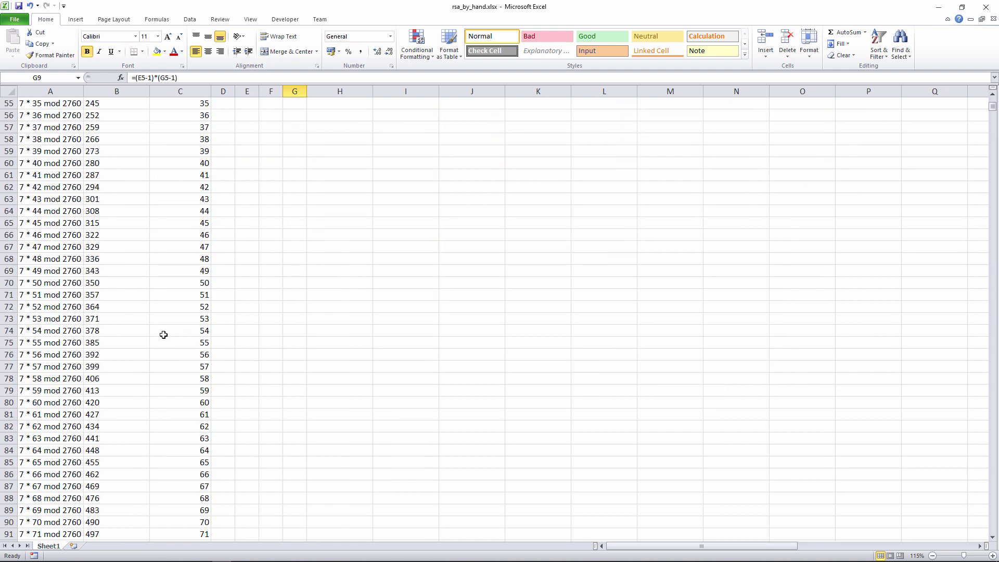
key(Page_Down)
key(Page_Down)
key(Page_Down)
key(Page_Down)
key(Page_Down)
key(Page_Down)
key(Page_Down)
key(Page_Down)
key(Page_Down)
key(Page_Down)
key(Page_Down)
key(Page_Down)
key(Page_Down)
key(Page_Down)
key(Page_Down)
key(Page_Down)
key(Page_Down)
key(Page_Down)
key(Page_Down)
key(Page_Down)
key(Page_Down)
key(Page_Down)
key(Page_Down)
key(Page_Down)
key(Page_Down)
key(Page_Down)
key(Page_Down)
key(Page_Down)
key(Page_Down)
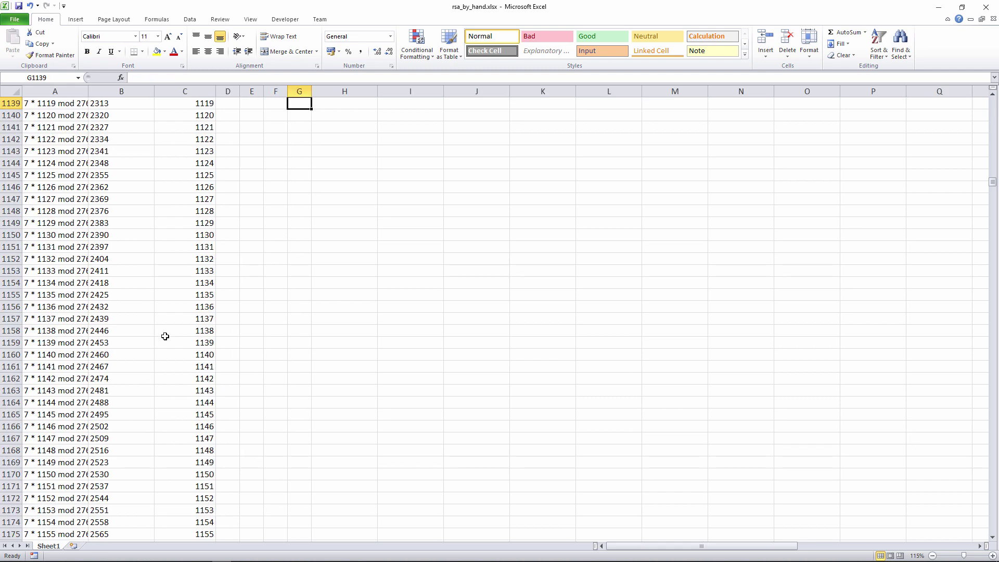
scroll(156, 335, up, 9)
click(144, 336)
drag(143, 335, 175, 332)
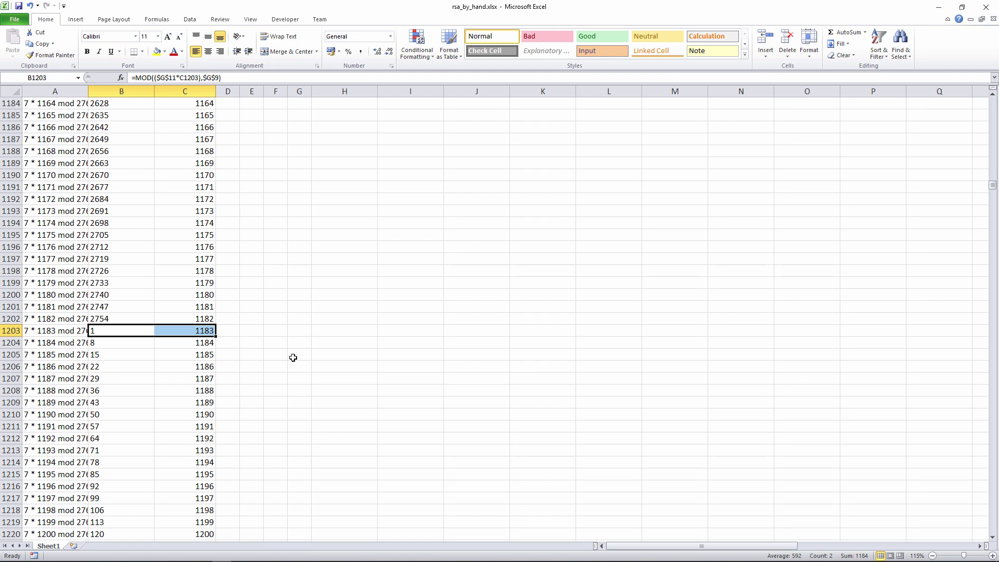
key(Page_Up)
key(Page_Up)
key(Page_Up)
key(Page_Up)
key(Page_Up)
key(Page_Up)
key(Page_Up)
key(Page_Up)
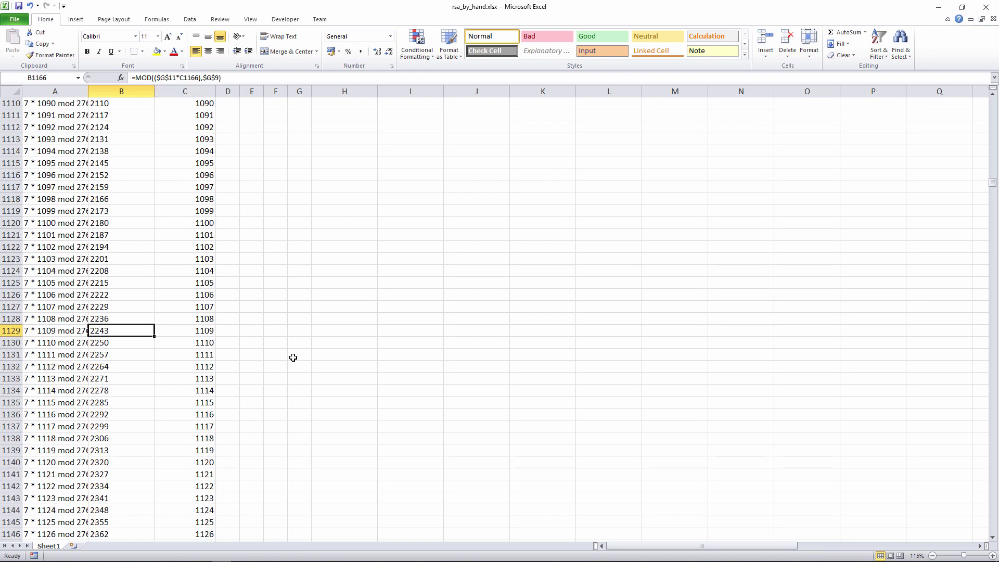
key(Page_Up)
key(Page_Up)
key(Page_Up)
key(Page_Up)
key(Page_Up)
key(Page_Up)
key(Page_Up)
key(Page_Up)
key(Page_Up)
key(Page_Up)
key(Page_Up)
key(Page_Up)
key(Page_Up)
key(Page_Up)
key(Page_Up)
key(Page_Up)
key(Page_Up)
key(Page_Up)
key(Page_Up)
key(Page_Up)
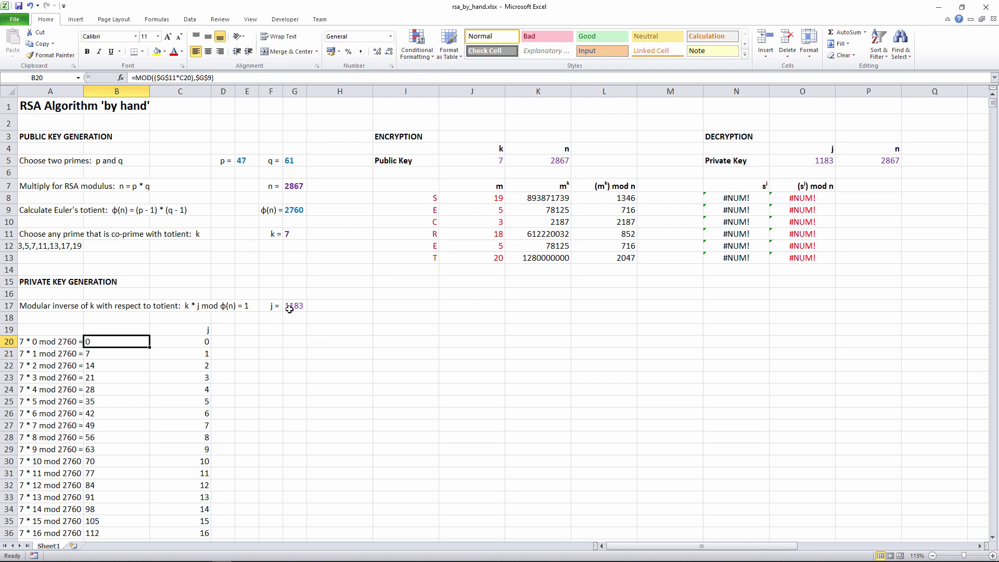
click(291, 307)
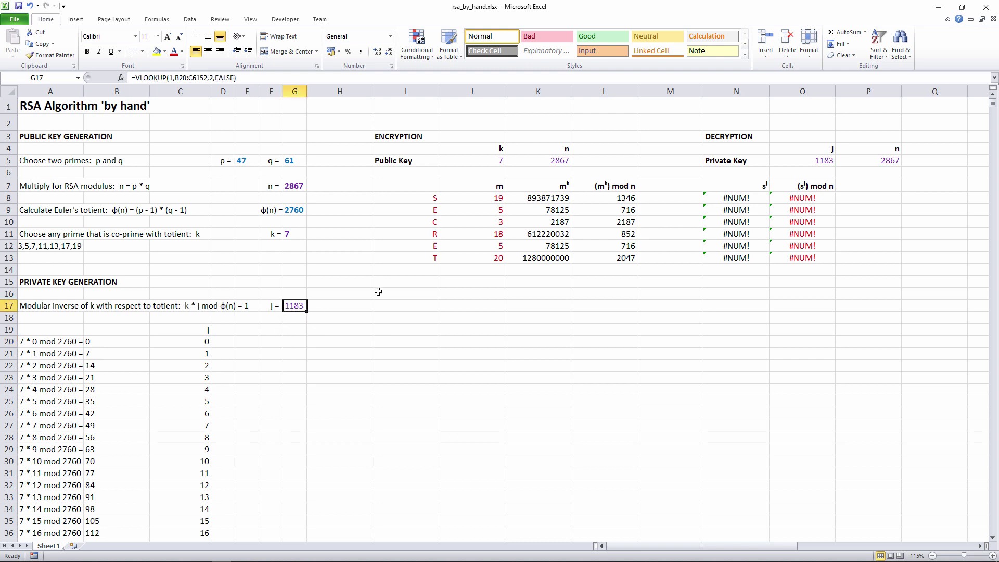
click(531, 199)
key(Down)
key(Down)
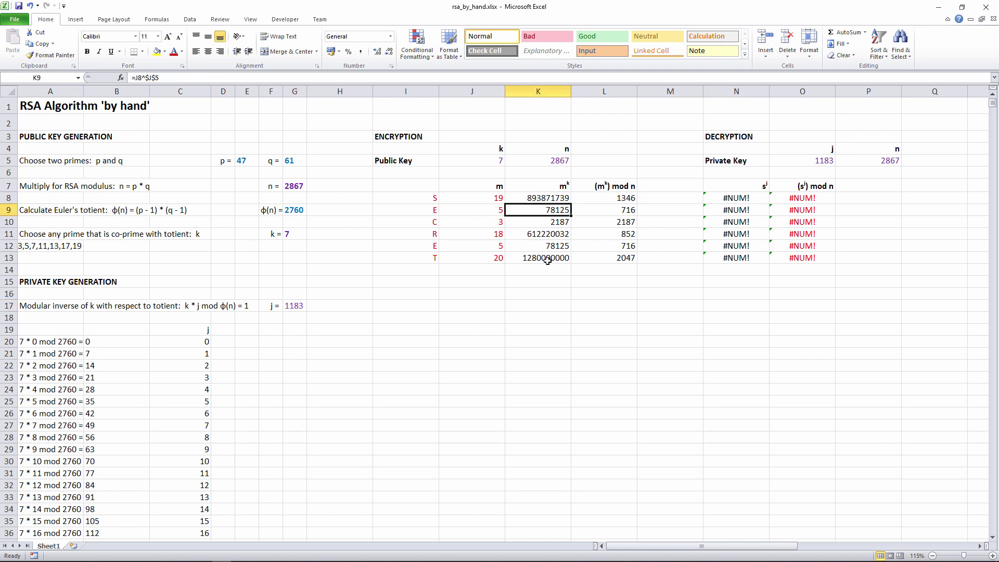
key(Down)
key(Down)
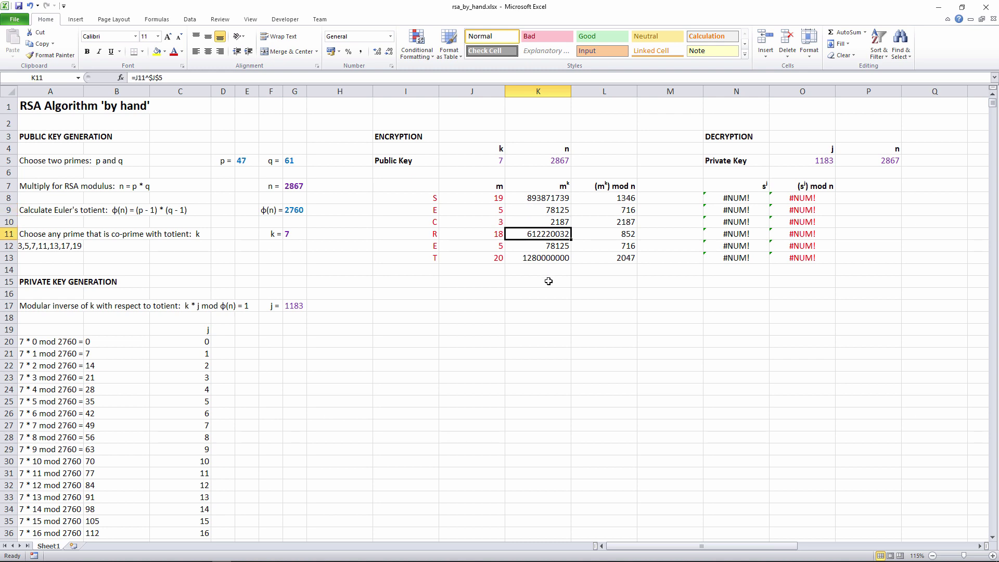
key(Down)
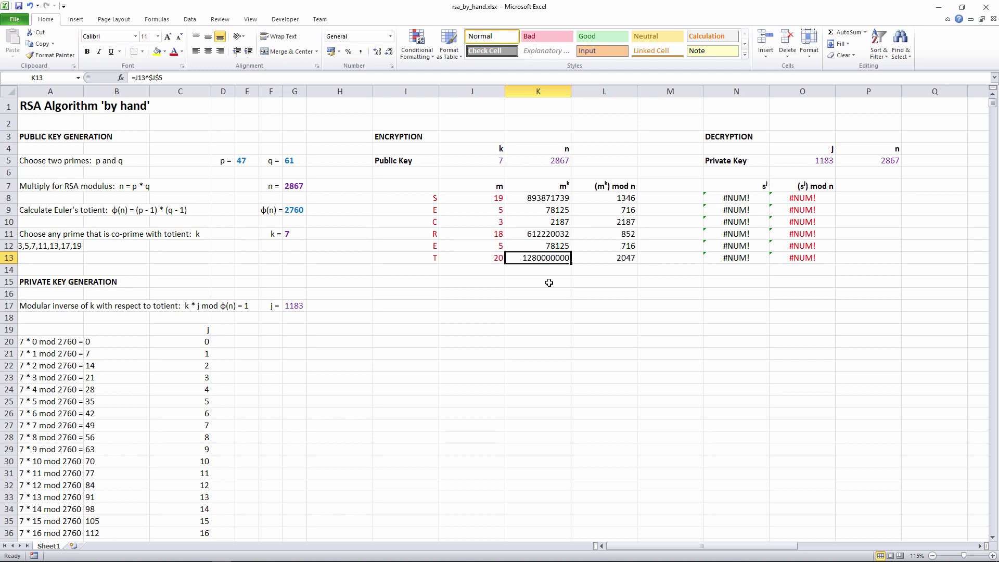
key(Right)
key(Right)
key(Right)
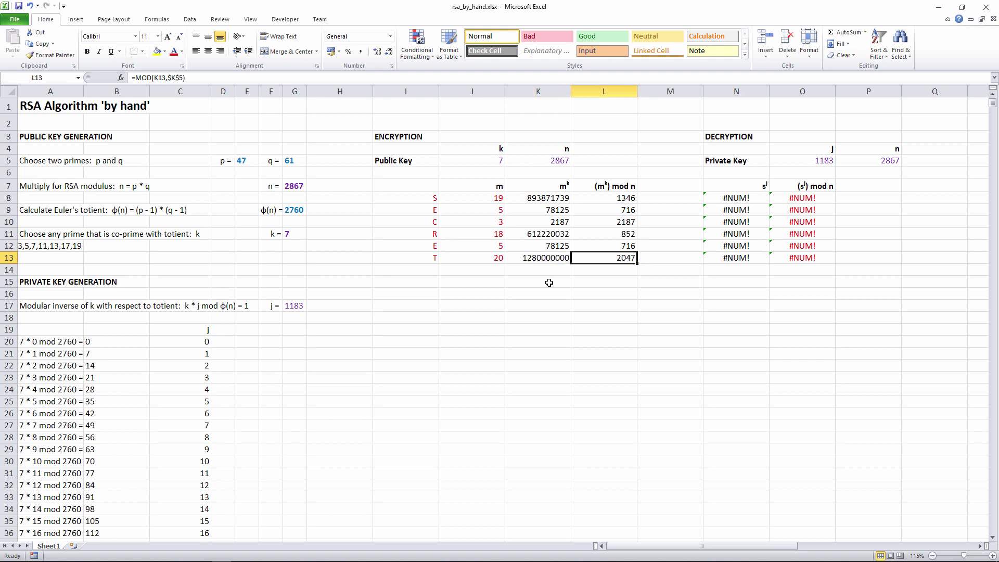
key(Up)
key(Up)
key(Up)
key(Up)
key(Up)
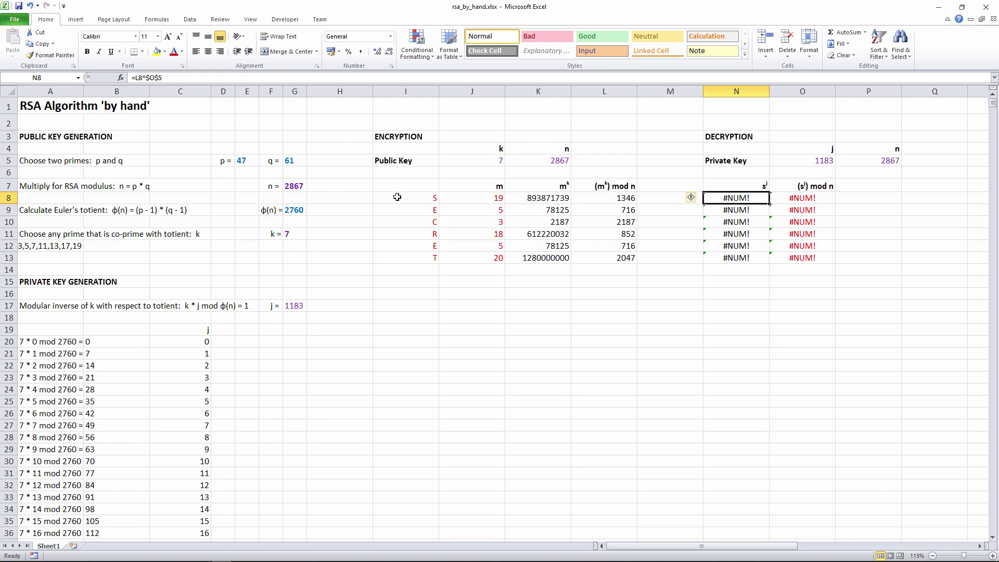
Set p back to 3 and q to 11, giving n=33 and φ(n)=20.
click(242, 162)
click(291, 159)
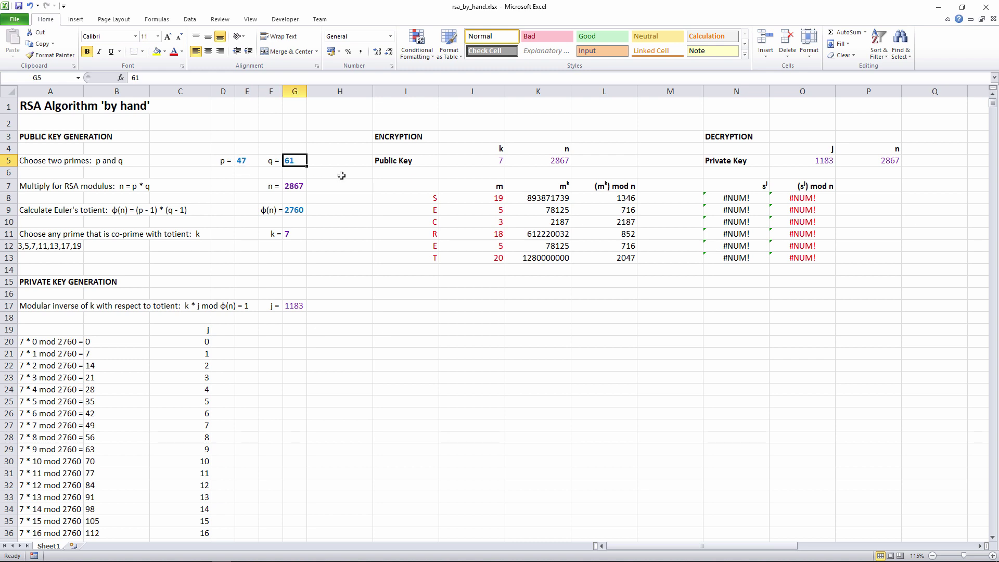
click(238, 163)
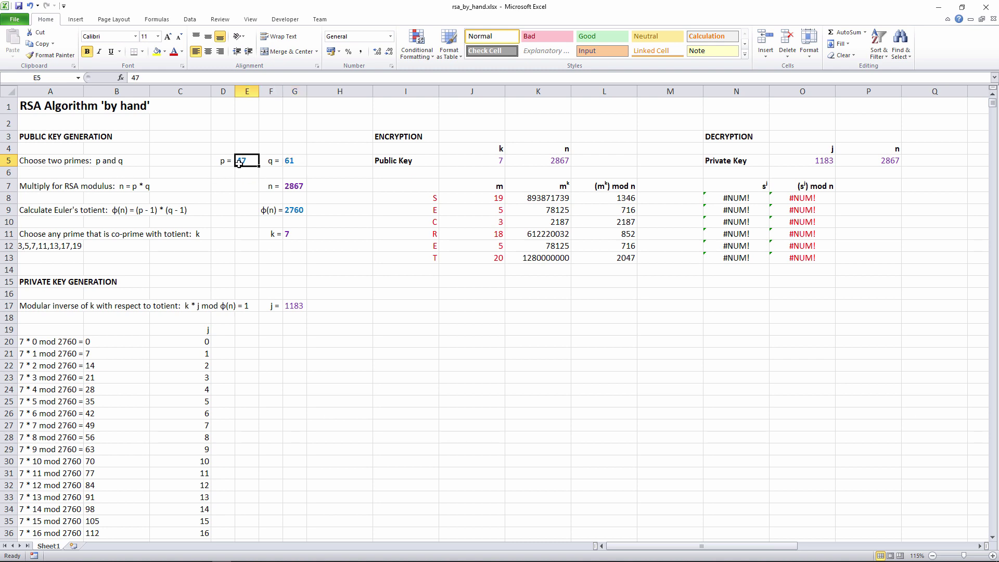
text(3)
key(Tab)
key(Tab)
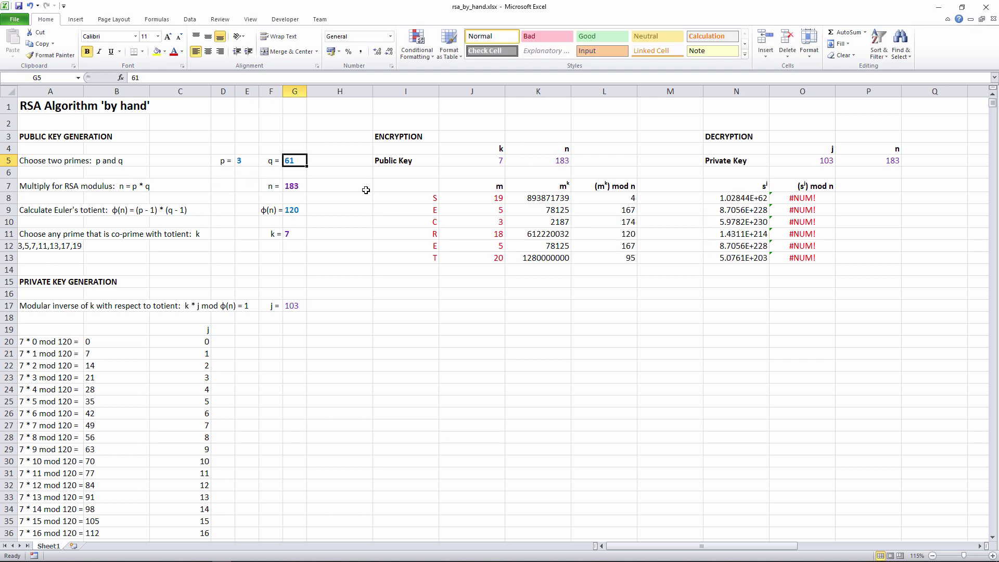
text(11)
key(Tab)
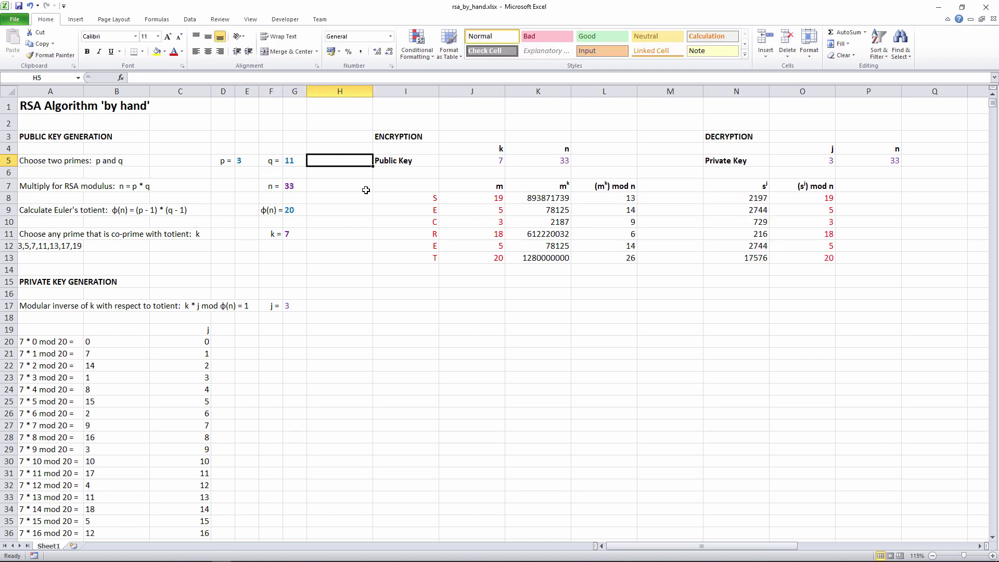